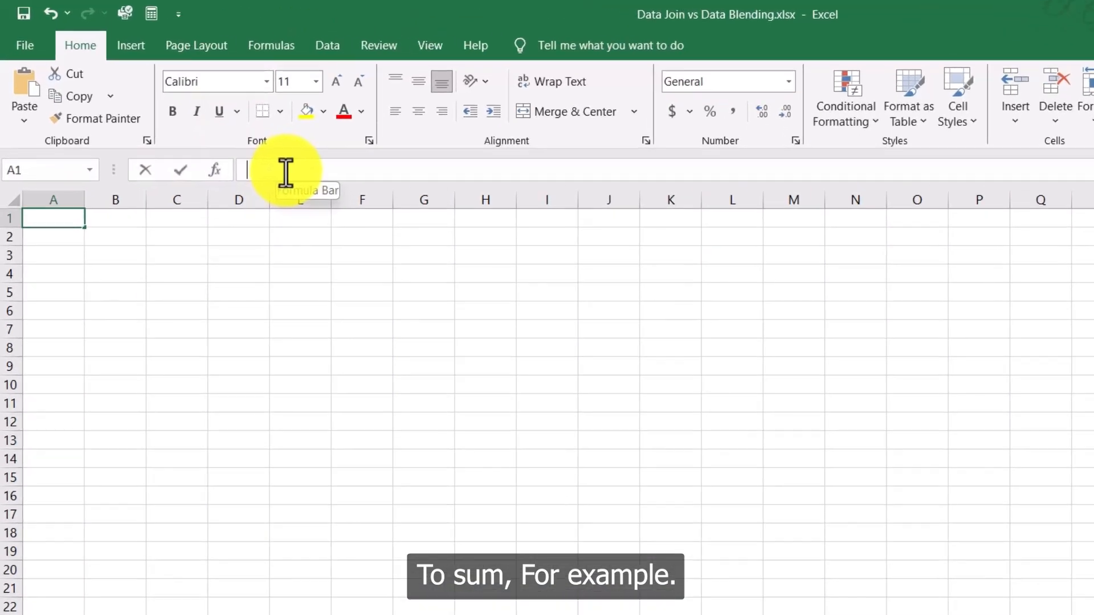
# Step: Enter =SUM(A1:A10) in cell A1 of Sheet 1, creating a circular reference
pyautogui.click(249, 127)
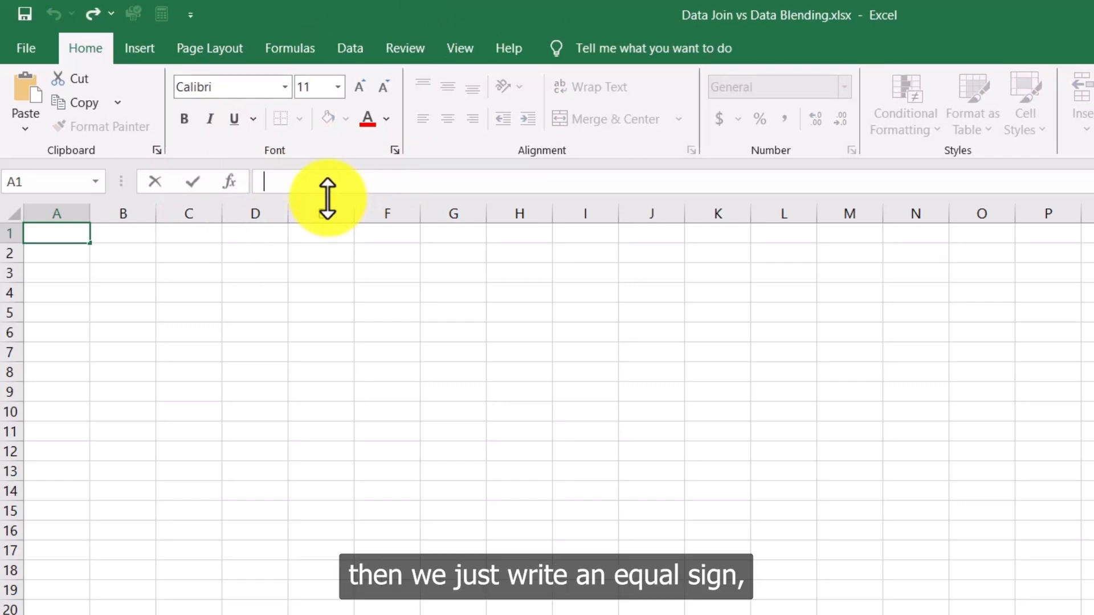
pyautogui.write('=')
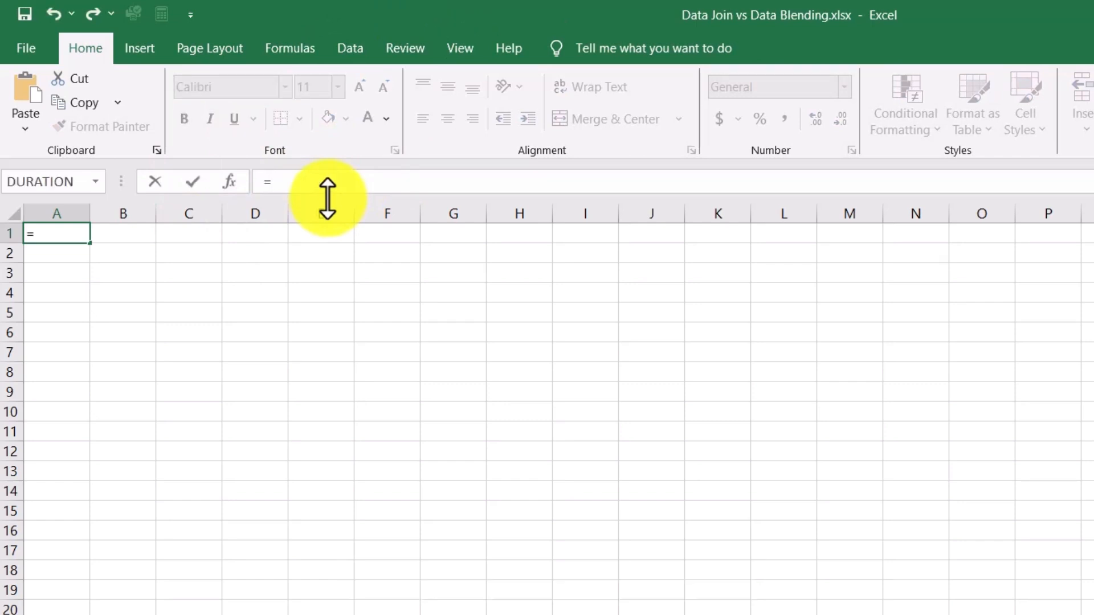
pyautogui.write('SUM')
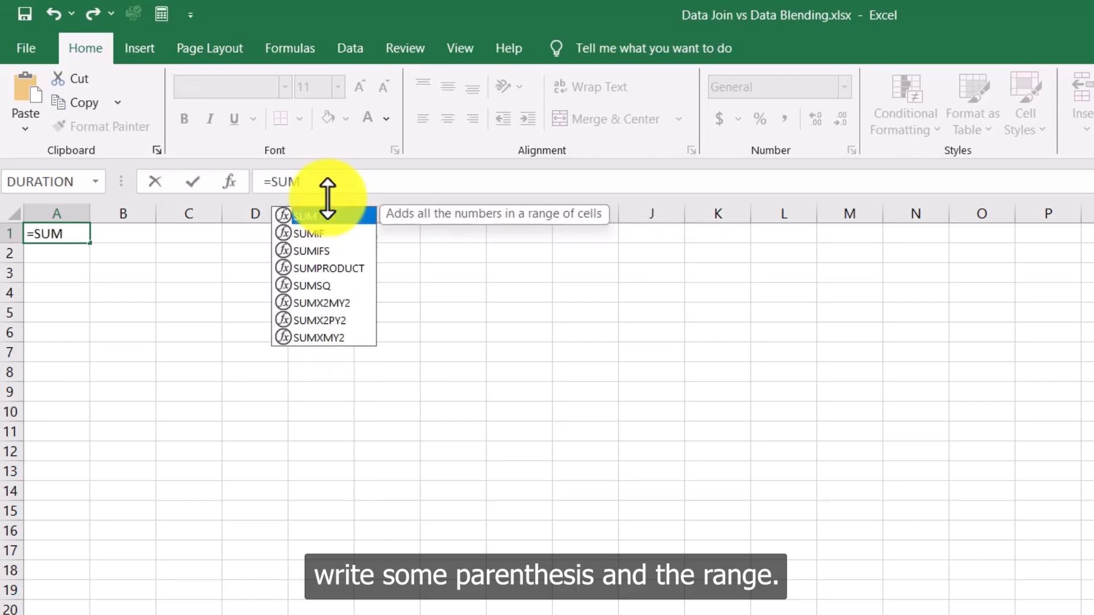
pyautogui.write('(')
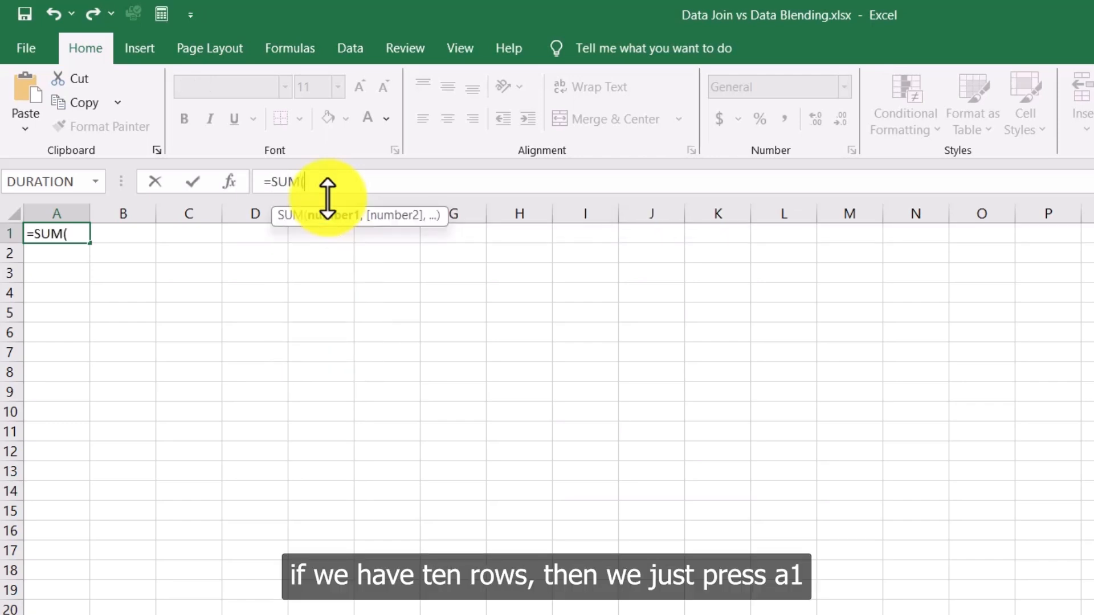
pyautogui.write('A11')
pyautogui.press('BackSpace')
pyautogui.write(':')
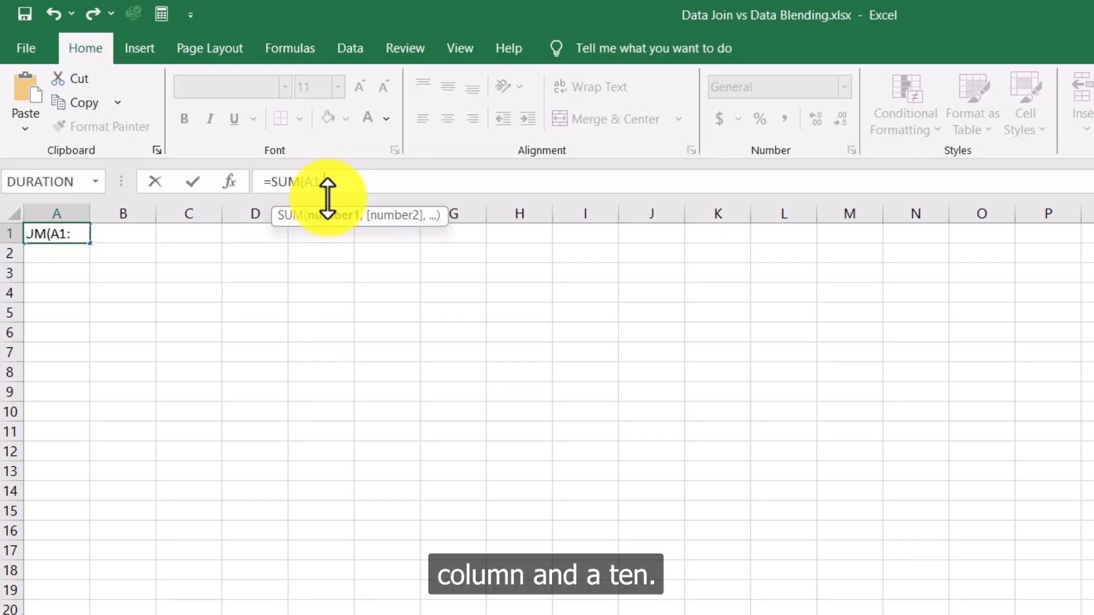
pyautogui.write('A2')
pyautogui.press('BackSpace')
pyautogui.write('10')
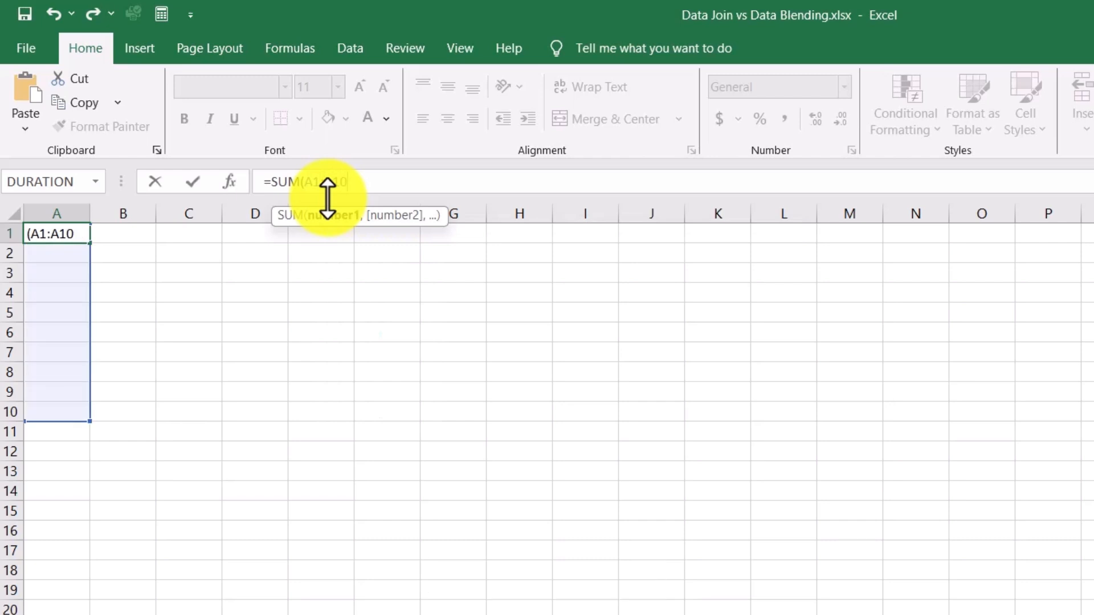
pyautogui.write(')')
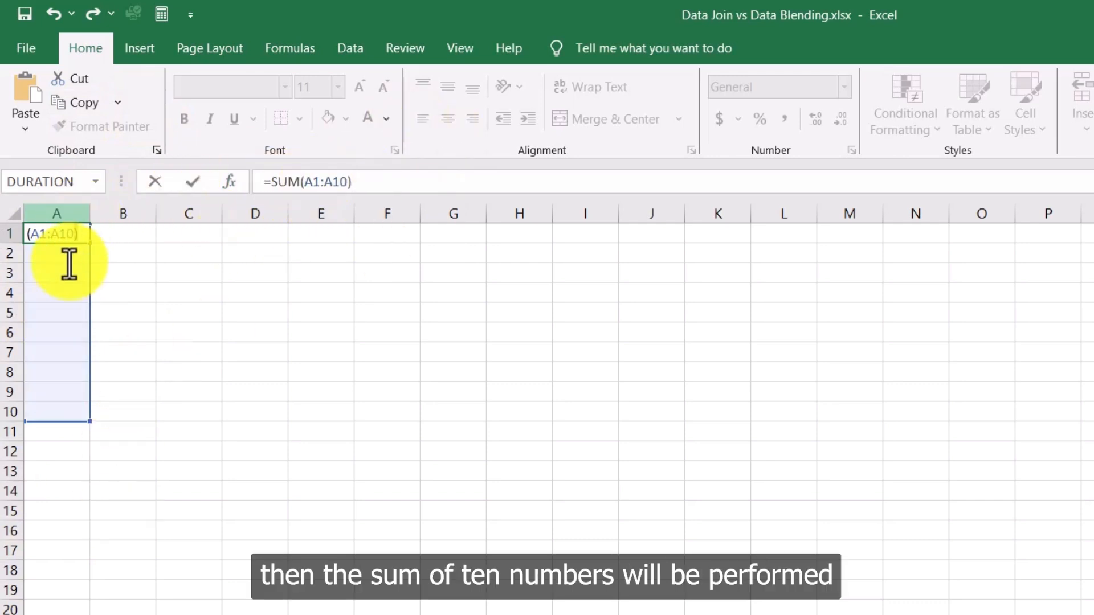
pyautogui.click(191, 371)
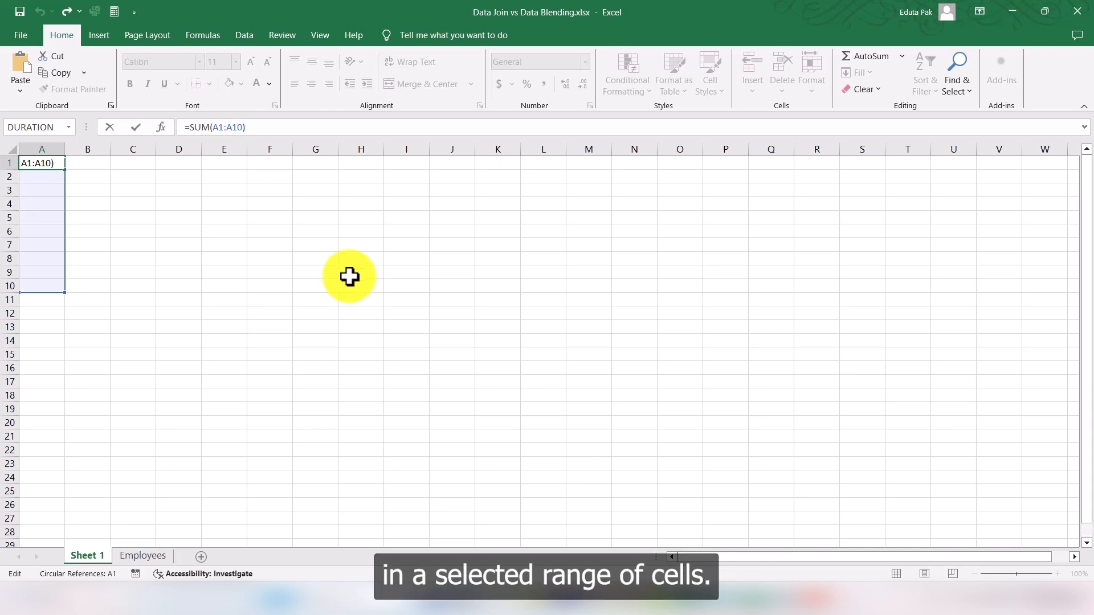
# Step: Switch to the Employees sheet, highlight the bonuses in D2:D21, then select cell D24
pyautogui.click(140, 560)
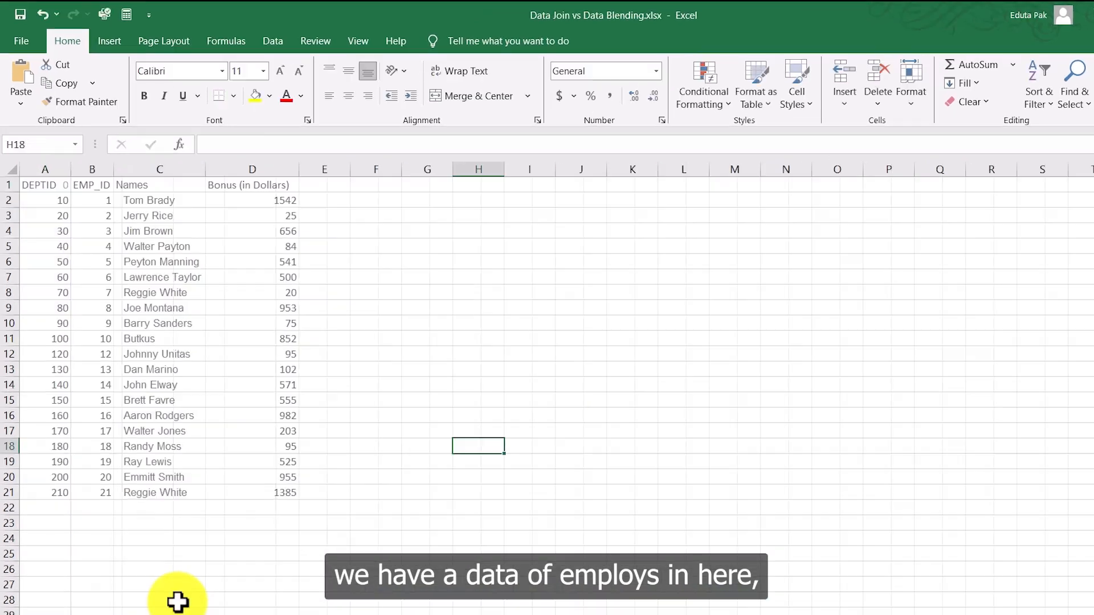
pyautogui.click(381, 355)
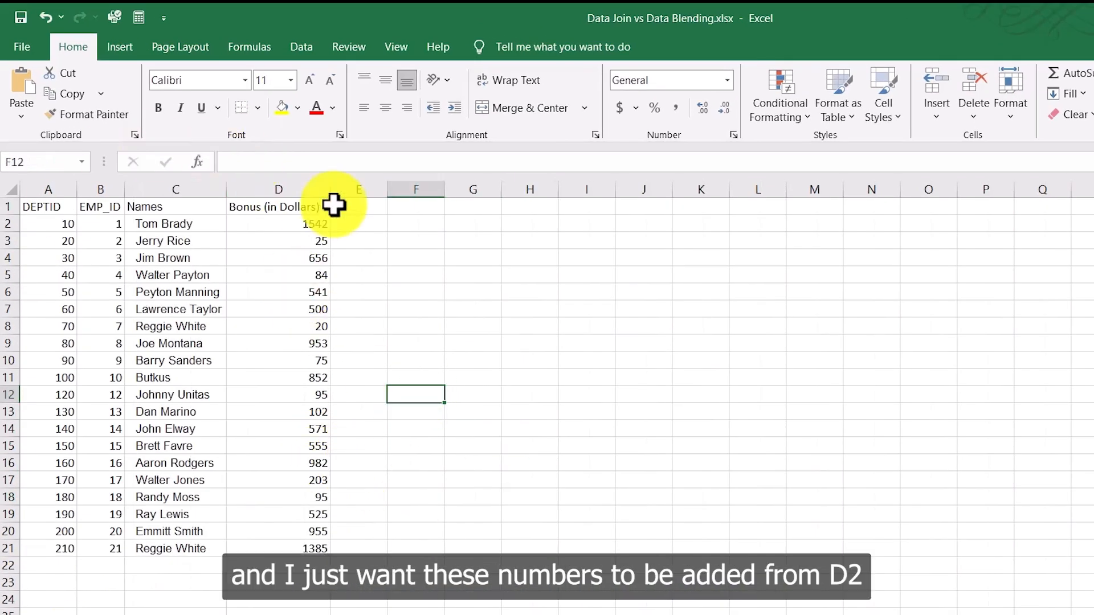
pyautogui.moveTo(317, 227); pyautogui.dragTo(298, 547)
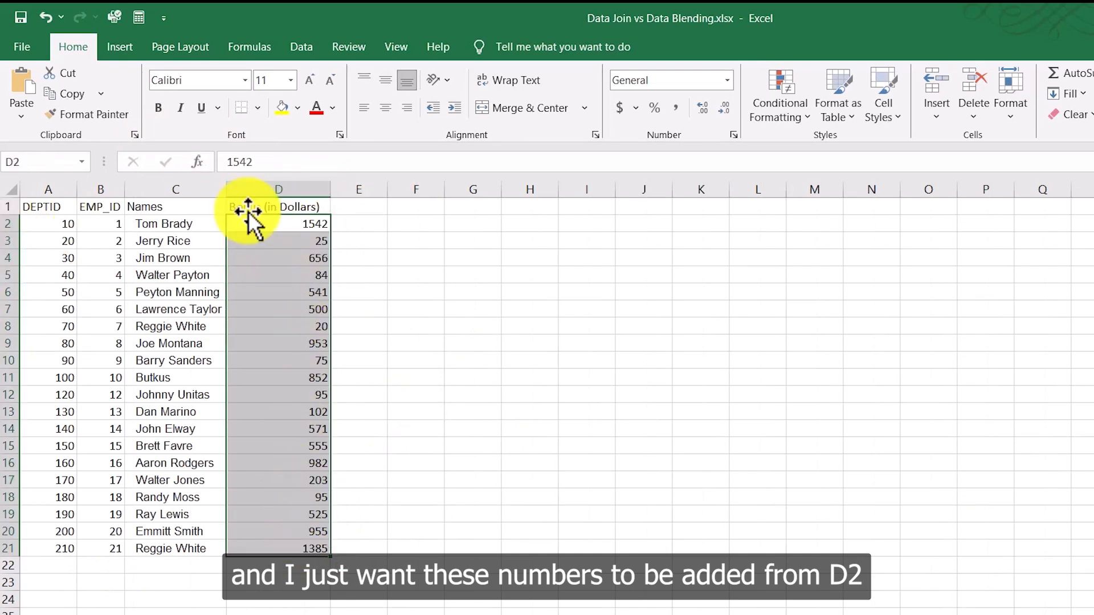
pyautogui.click(296, 563)
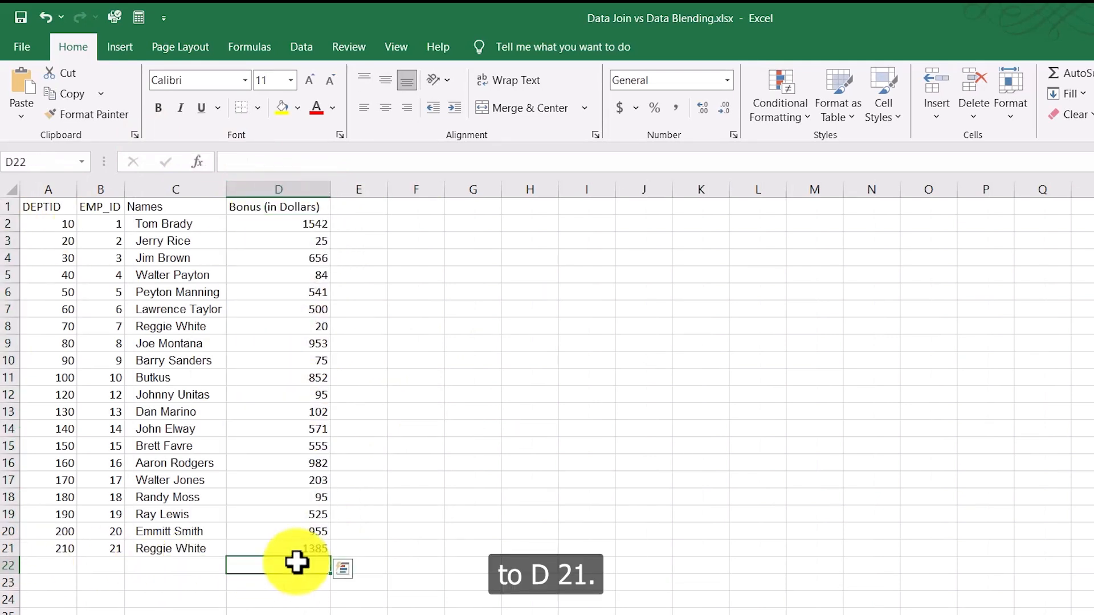
pyautogui.click(298, 596)
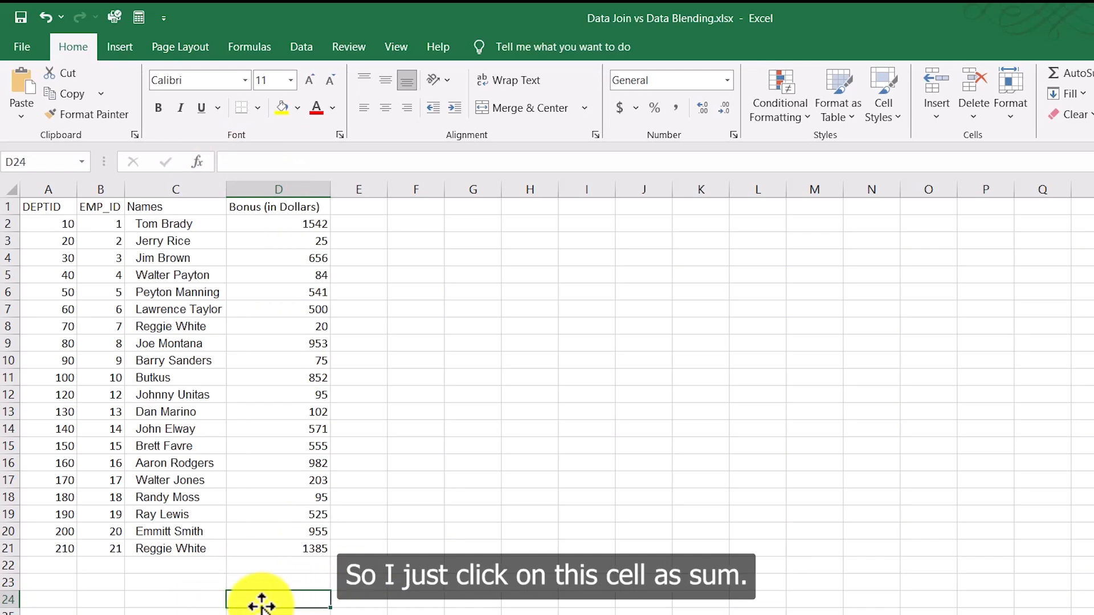
# Step: Enter =SUM(D2:D21) in D24 to total the bonuses to 10716, then highlight D2:D21
pyautogui.click(254, 163)
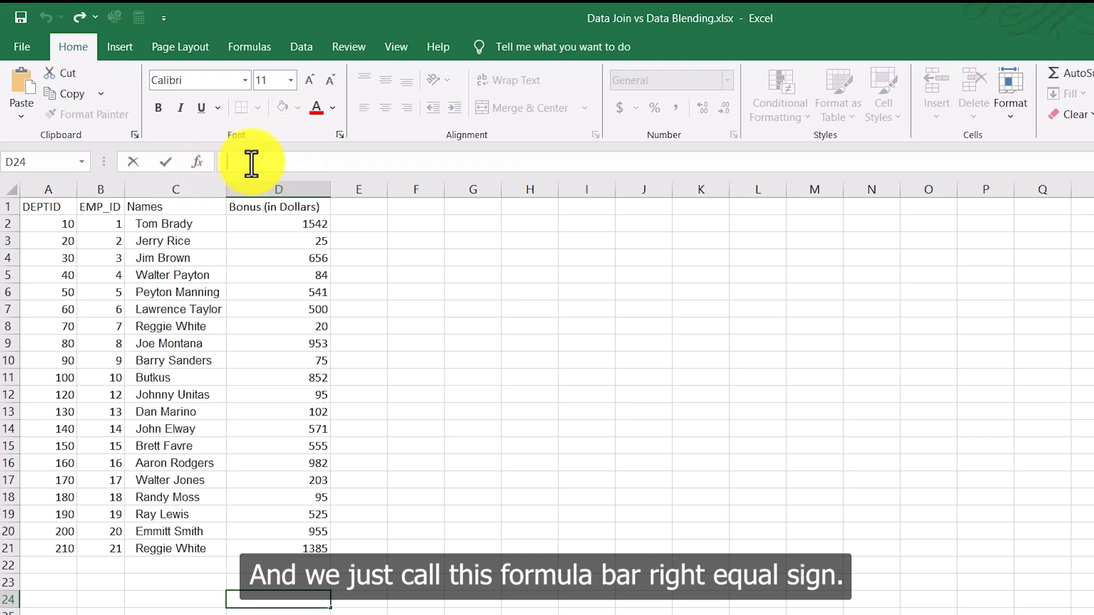
pyautogui.write('=SU')
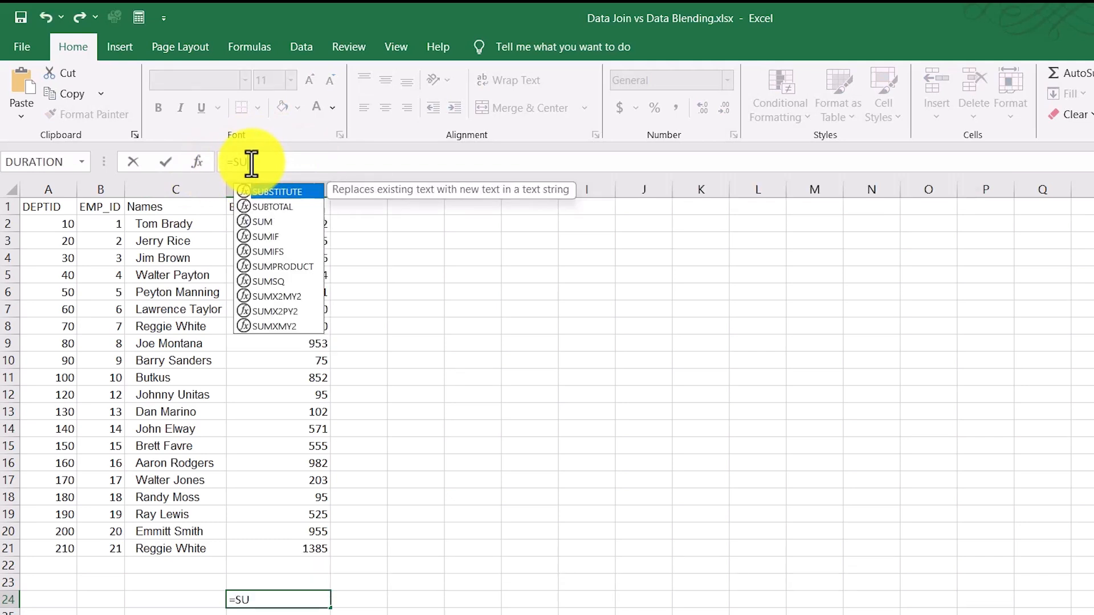
pyautogui.write('M(')
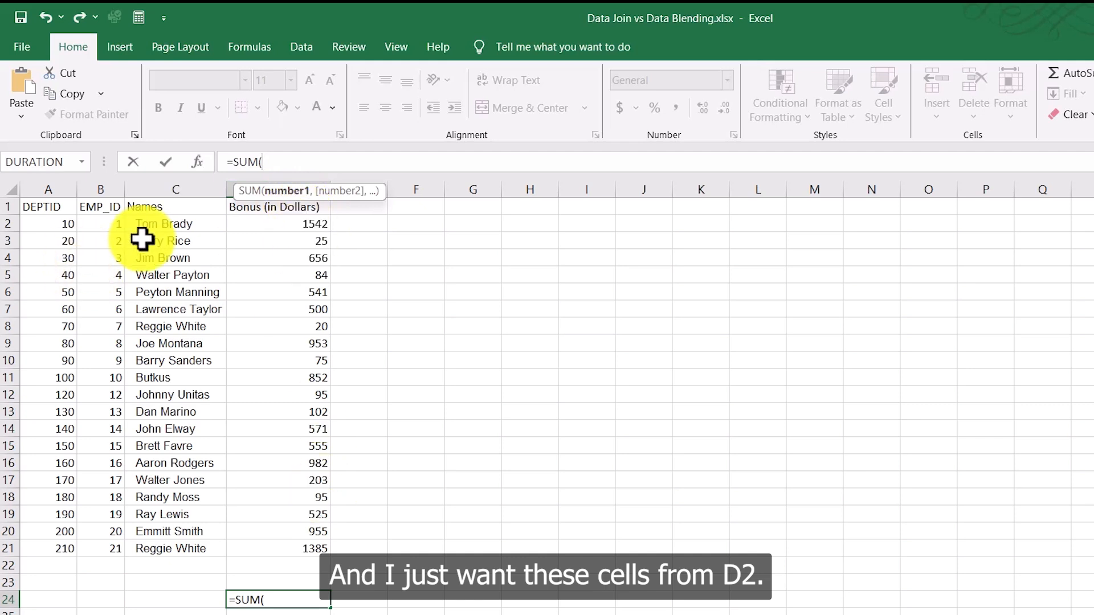
pyautogui.write('D2:')
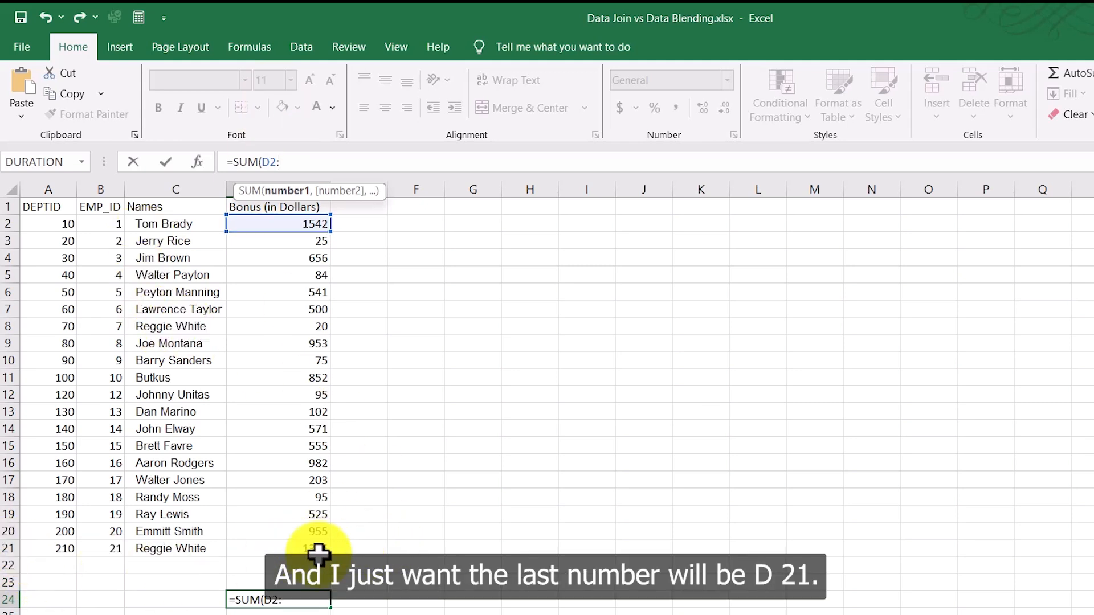
pyautogui.write('D21')
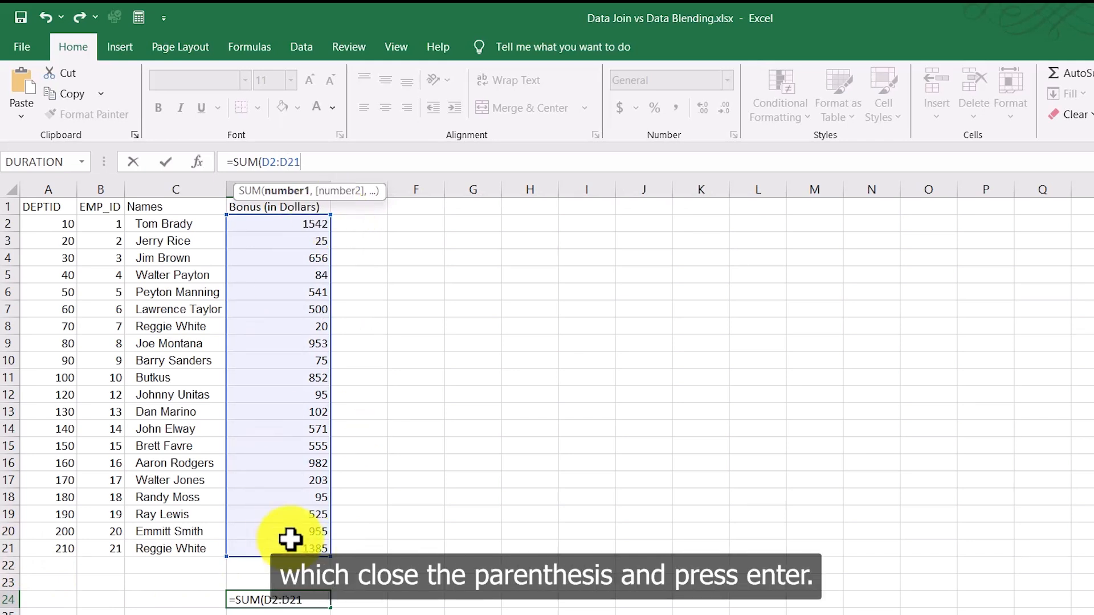
pyautogui.press('Return')
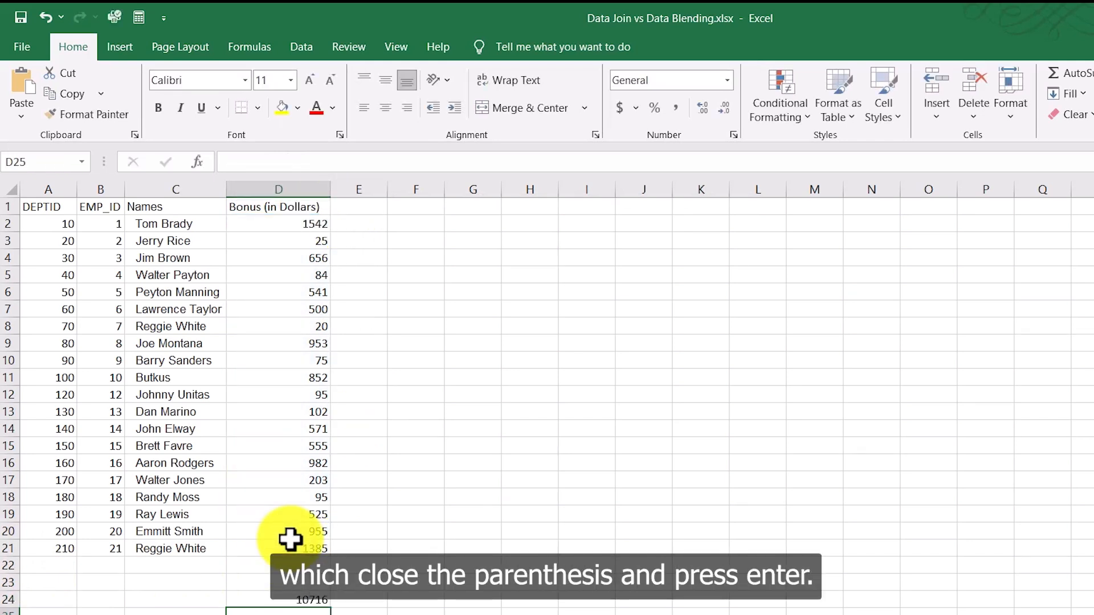
pyautogui.moveTo(313, 225); pyautogui.dragTo(296, 550)
# Step: Check that D24's total of 10716 matches the highlighted bonus range D2:D21
pyautogui.click(305, 601)
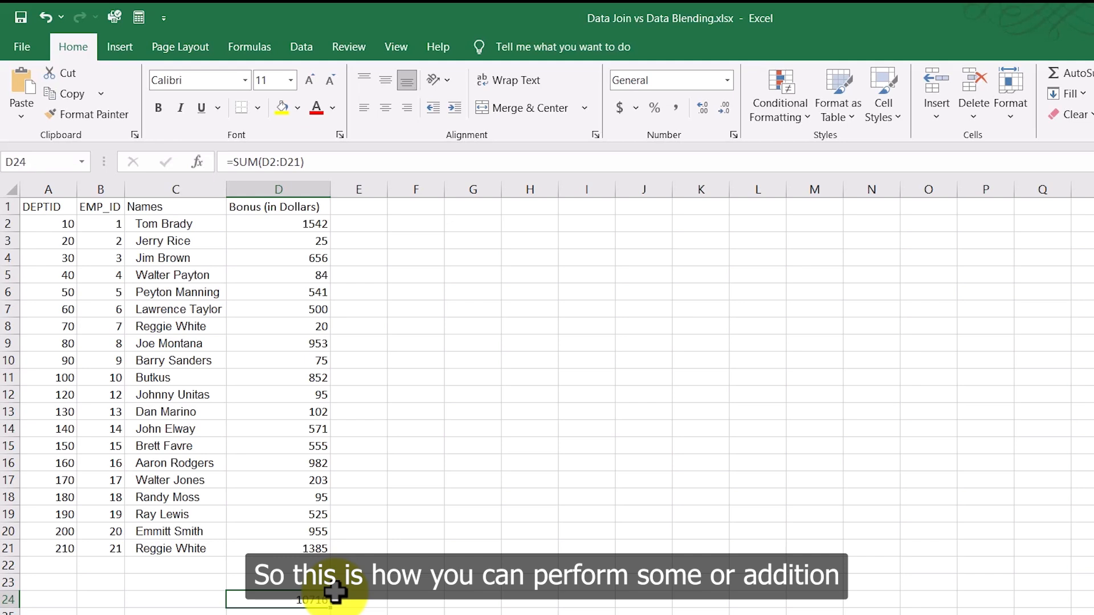
pyautogui.moveTo(311, 227); pyautogui.dragTo(288, 547)
pyautogui.click(415, 614)
pyautogui.click(291, 611)
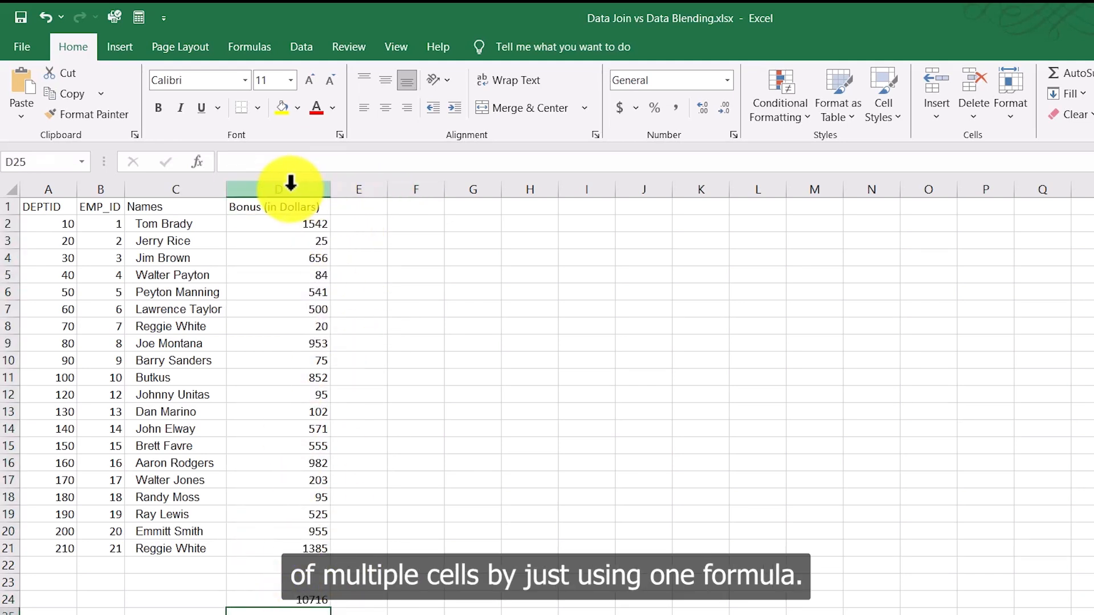
pyautogui.click(412, 442)
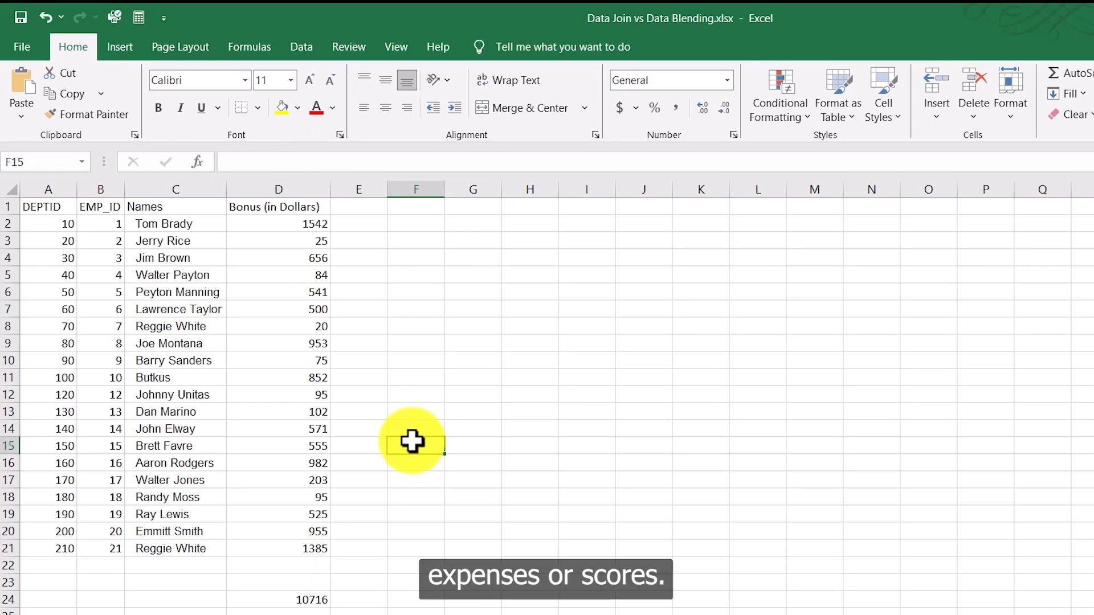
pyautogui.click(276, 207)
pyautogui.moveTo(315, 227); pyautogui.dragTo(313, 549)
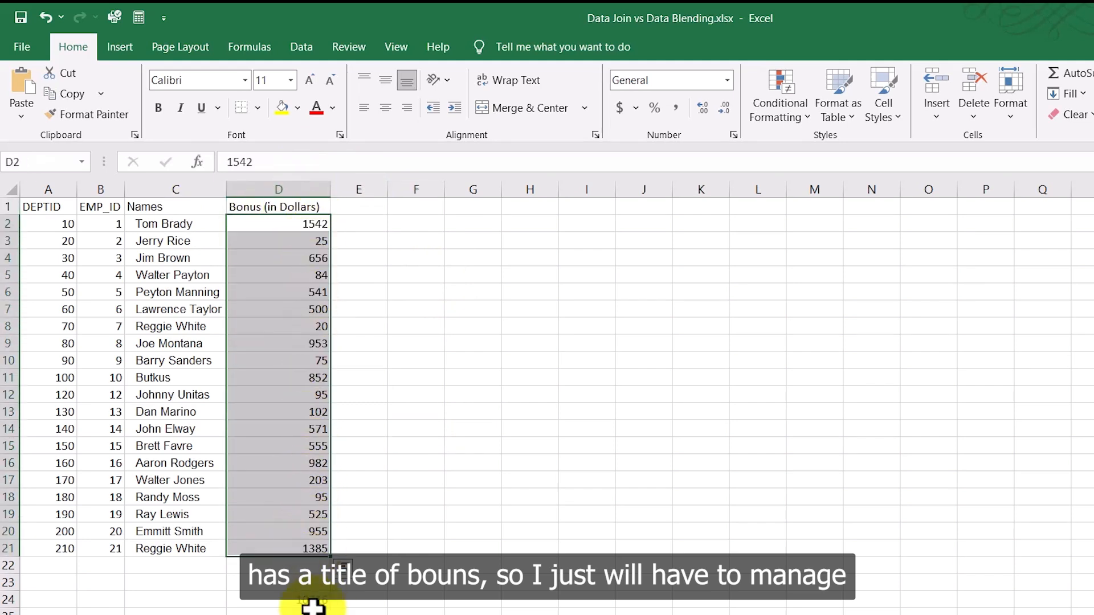
pyautogui.click(301, 598)
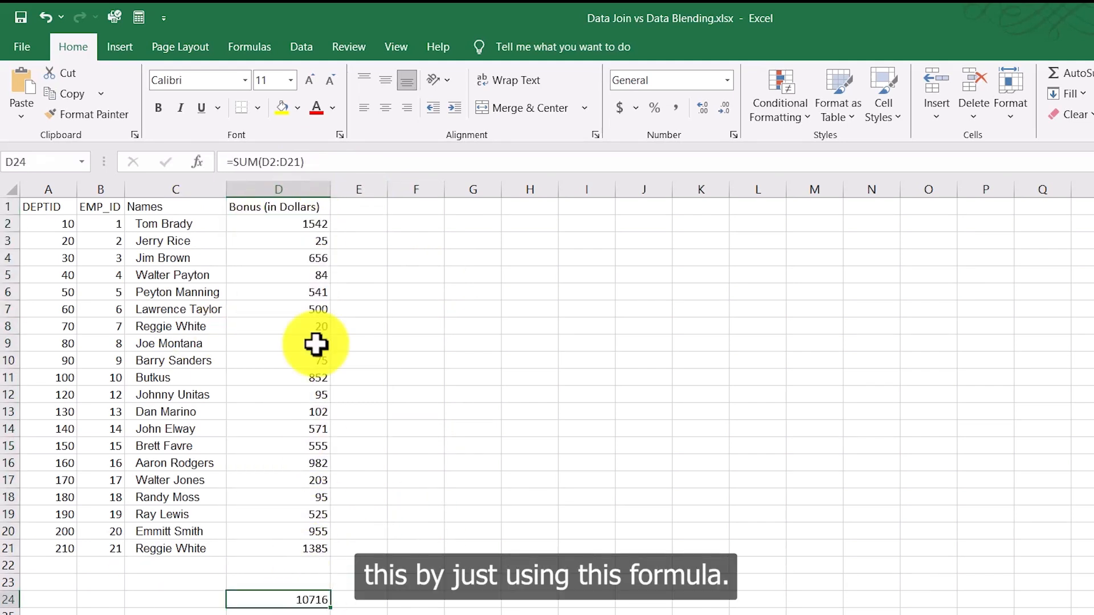
pyautogui.click(449, 375)
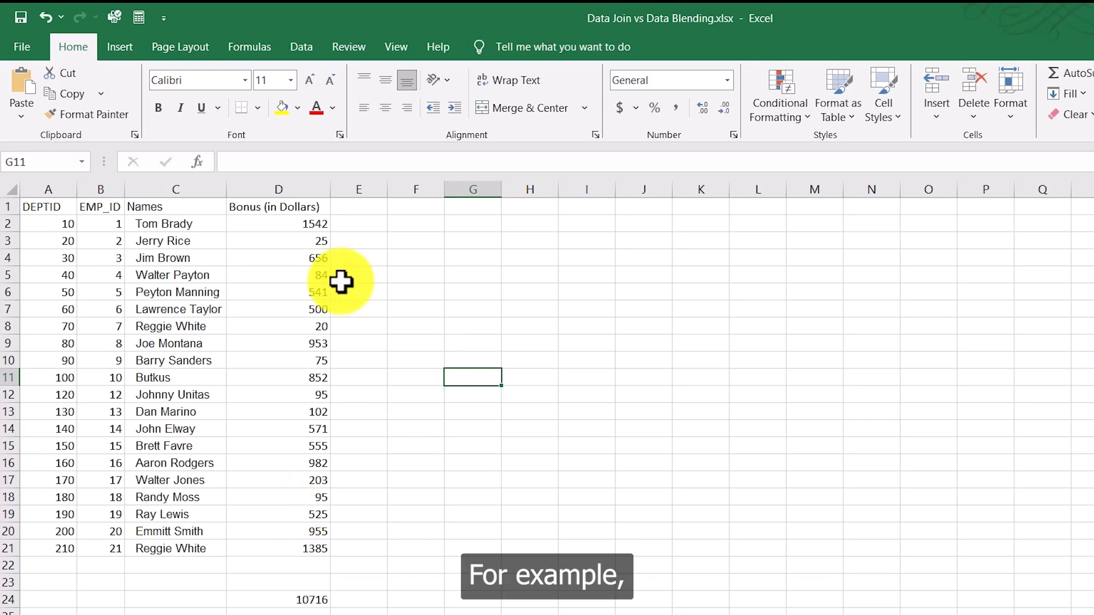
pyautogui.moveTo(315, 227); pyautogui.dragTo(316, 546)
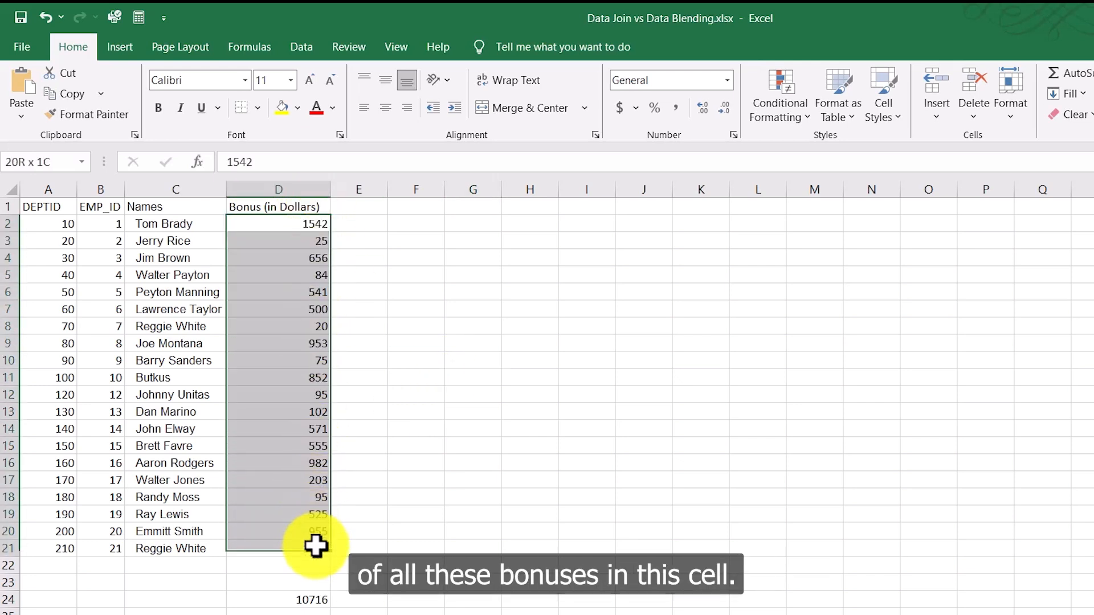
pyautogui.scroll(-2, 310, 586)
pyautogui.click(315, 514)
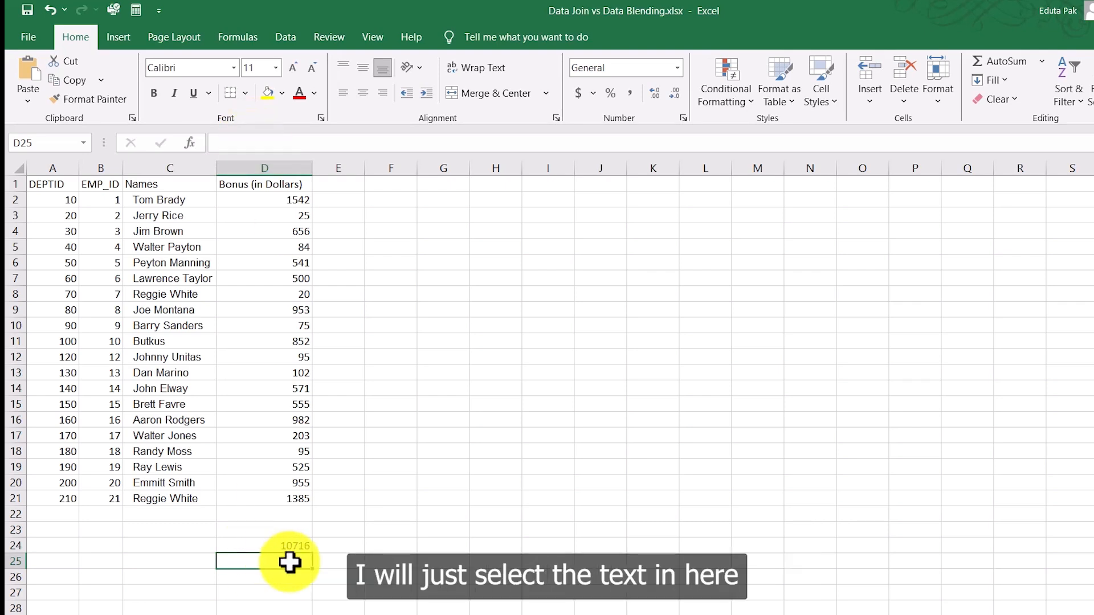
# Step: Label C24 'SUM' and C25 'Average' beside the bonus results
pyautogui.click(187, 550)
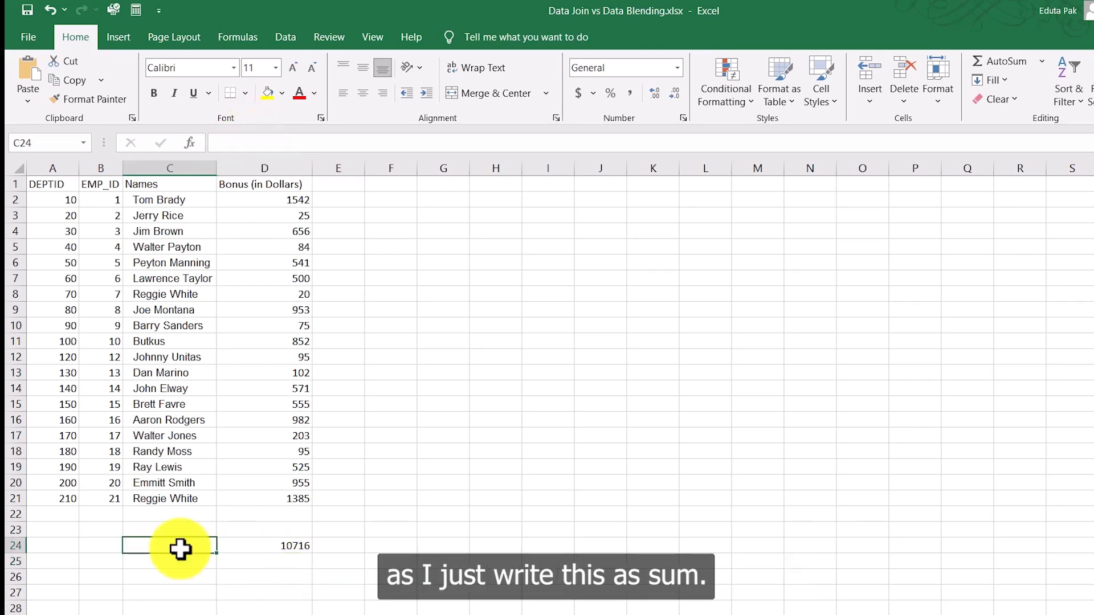
pyautogui.write('SUM')
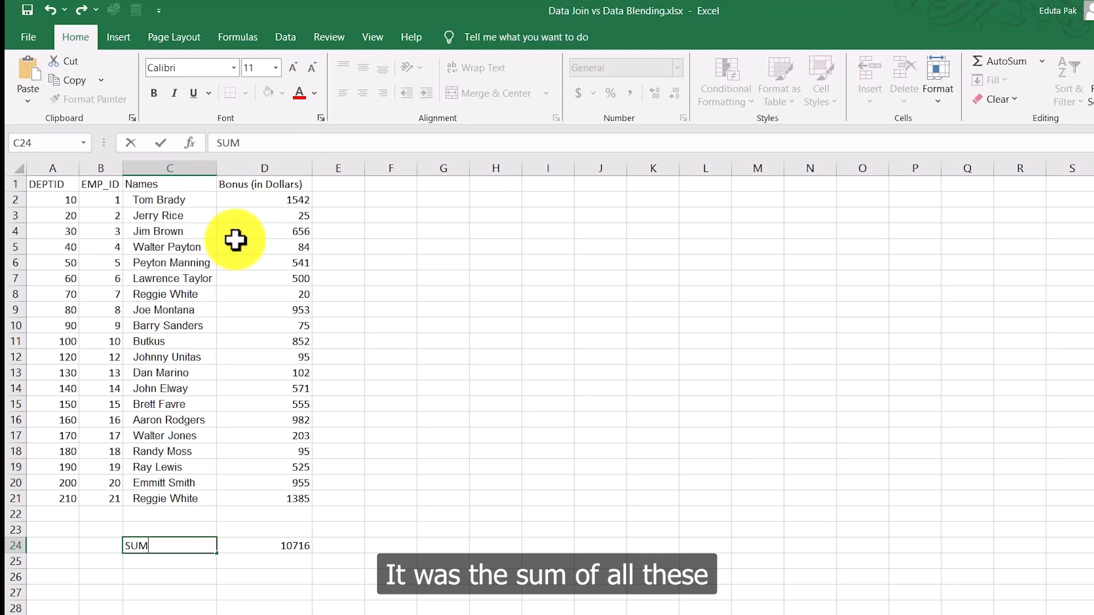
pyautogui.click(147, 564)
pyautogui.write('AVerage')
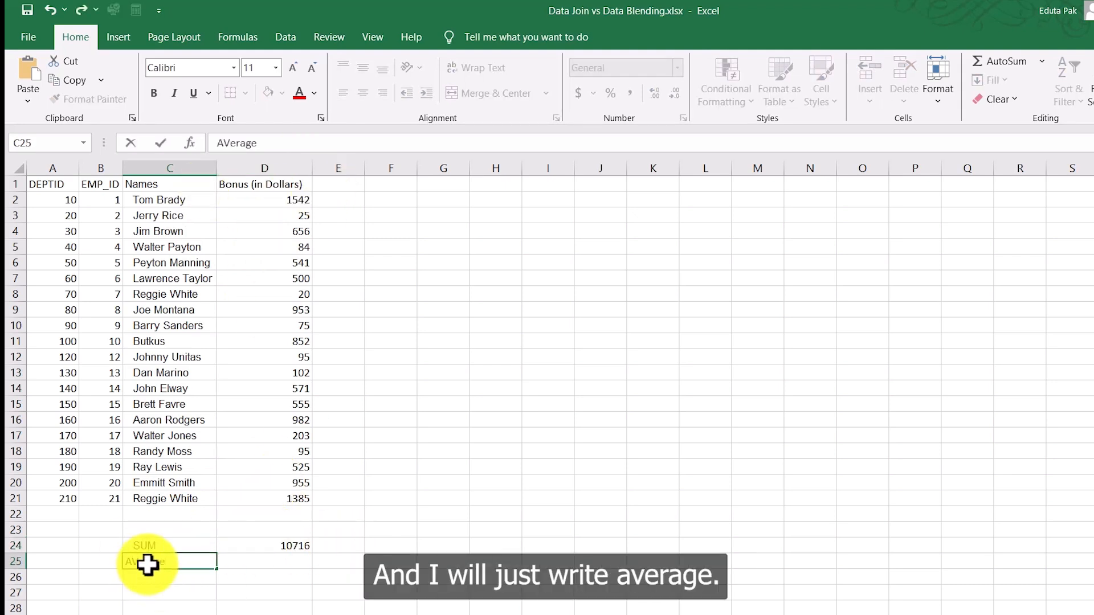
pyautogui.press('Tab')
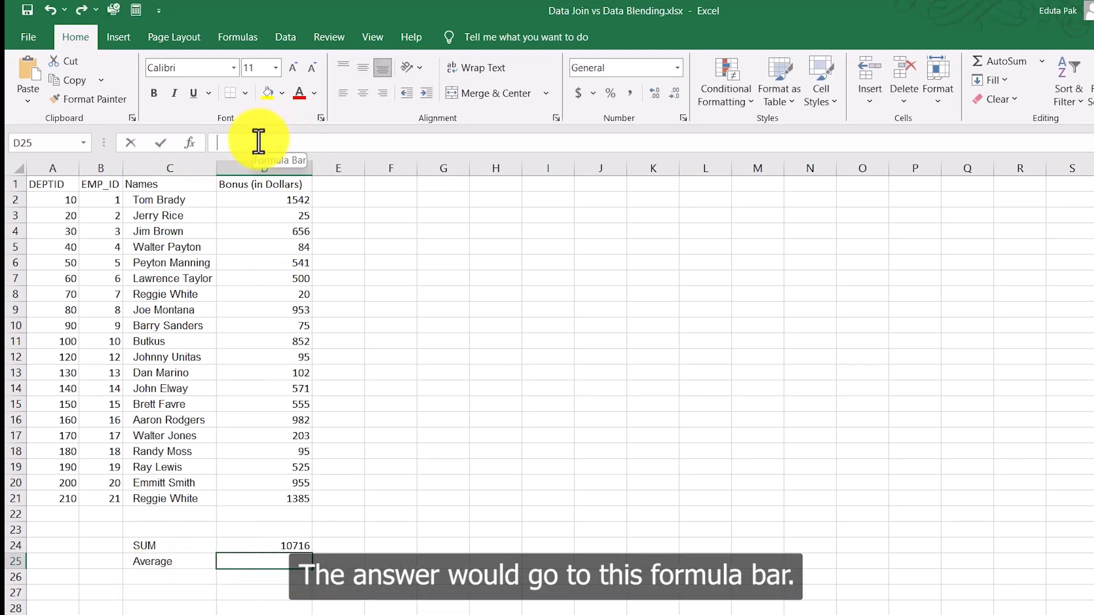
# Step: Enter =AVERAGE(D2:D21) in D25 to get 535.8, then review the bonus range and labels
pyautogui.write('=')
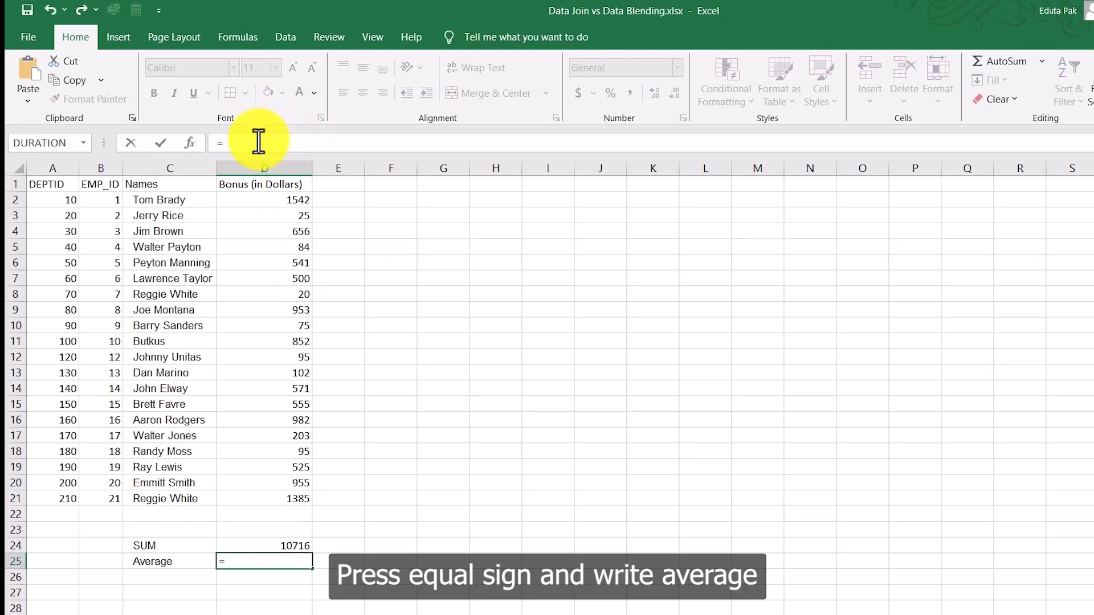
pyautogui.write('AVerage(')
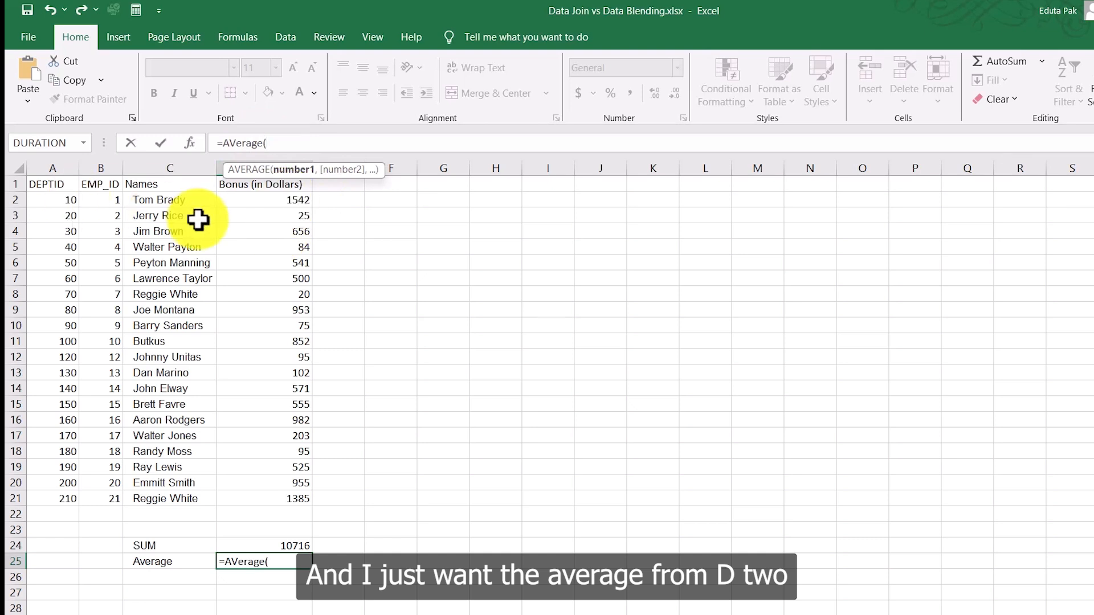
pyautogui.write('D2')
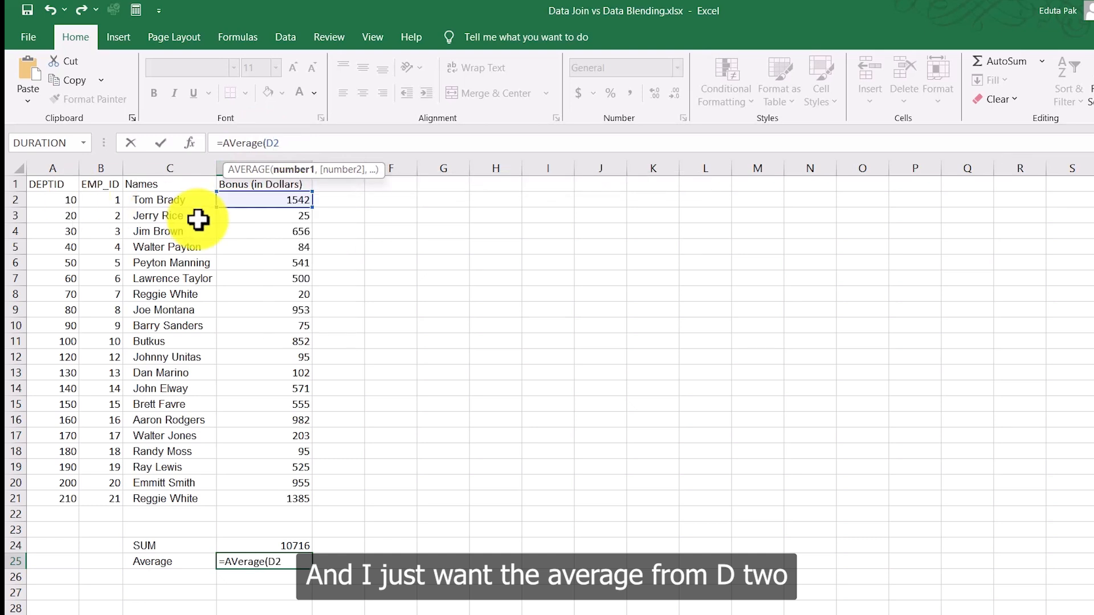
pyautogui.write(':D')
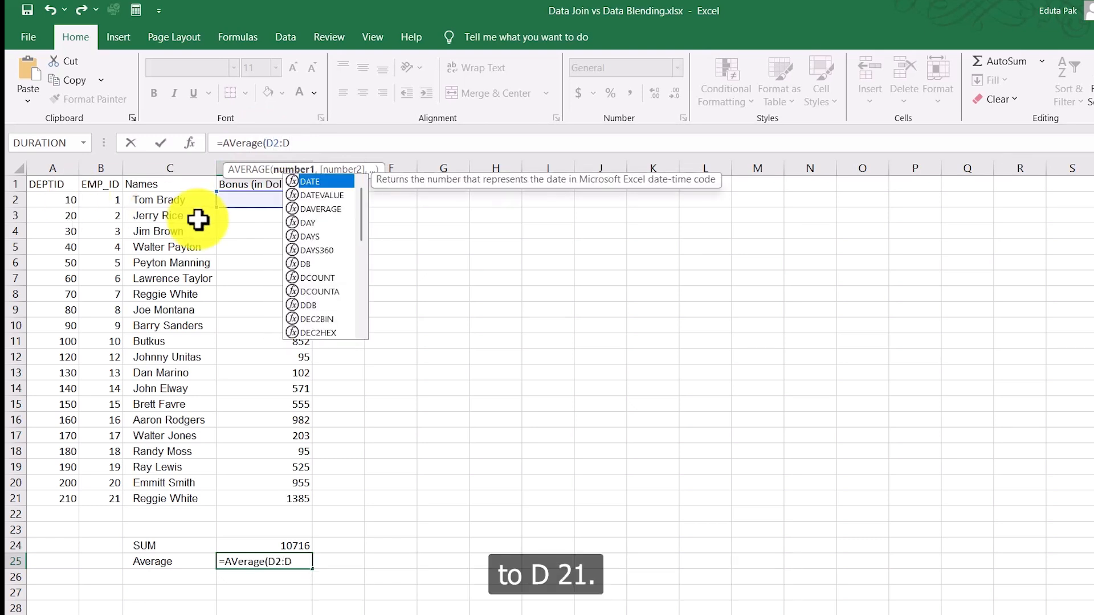
pyautogui.write('21')
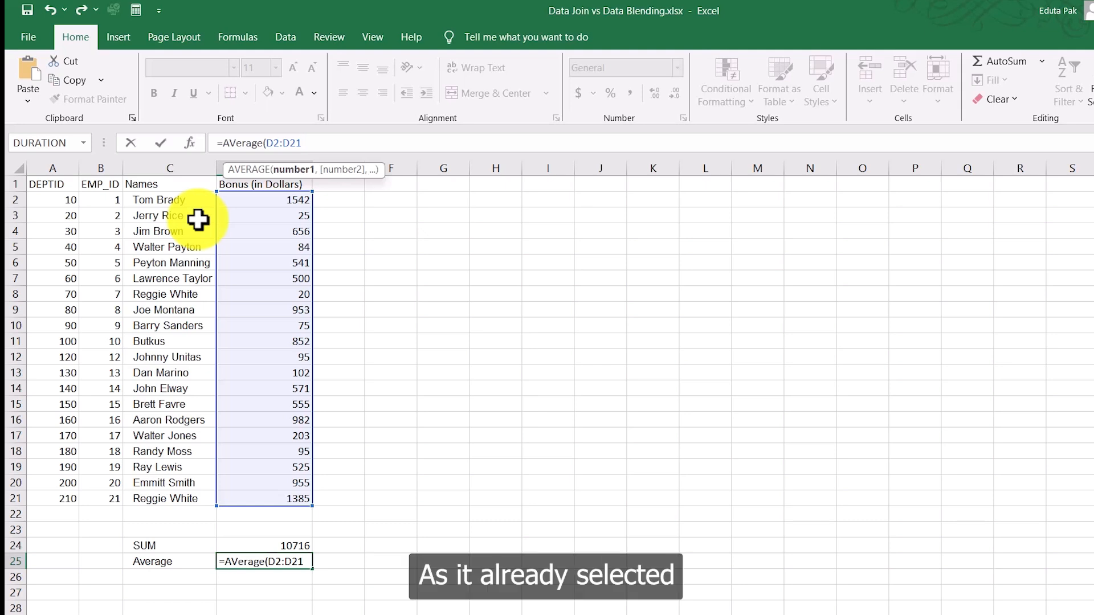
pyautogui.write(')')
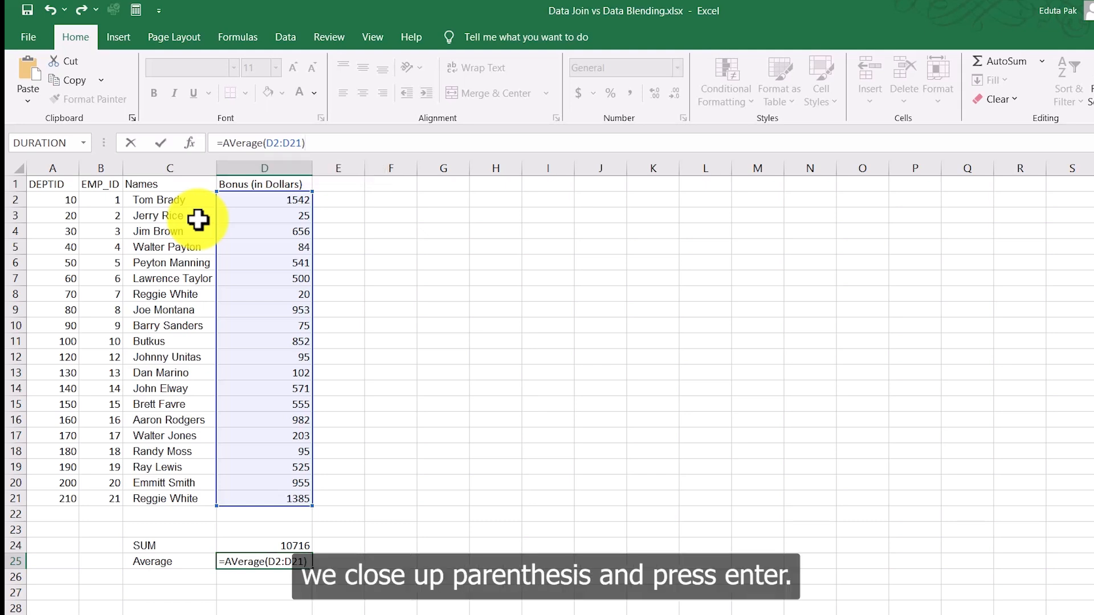
pyautogui.press('Return')
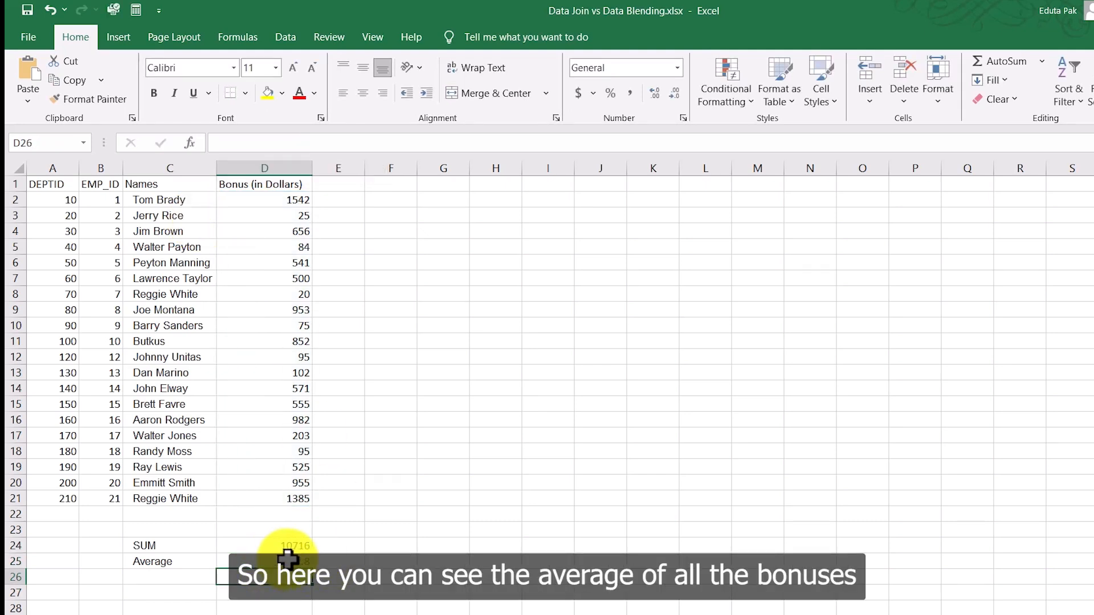
pyautogui.click(304, 195)
pyautogui.moveTo(304, 195); pyautogui.dragTo(296, 499)
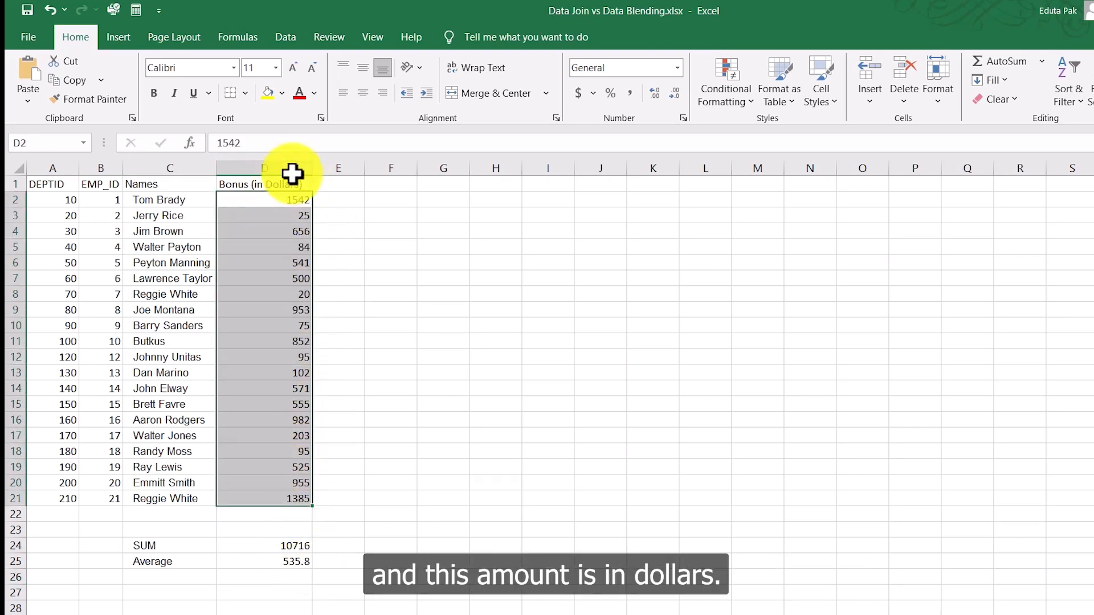
pyautogui.click(323, 560)
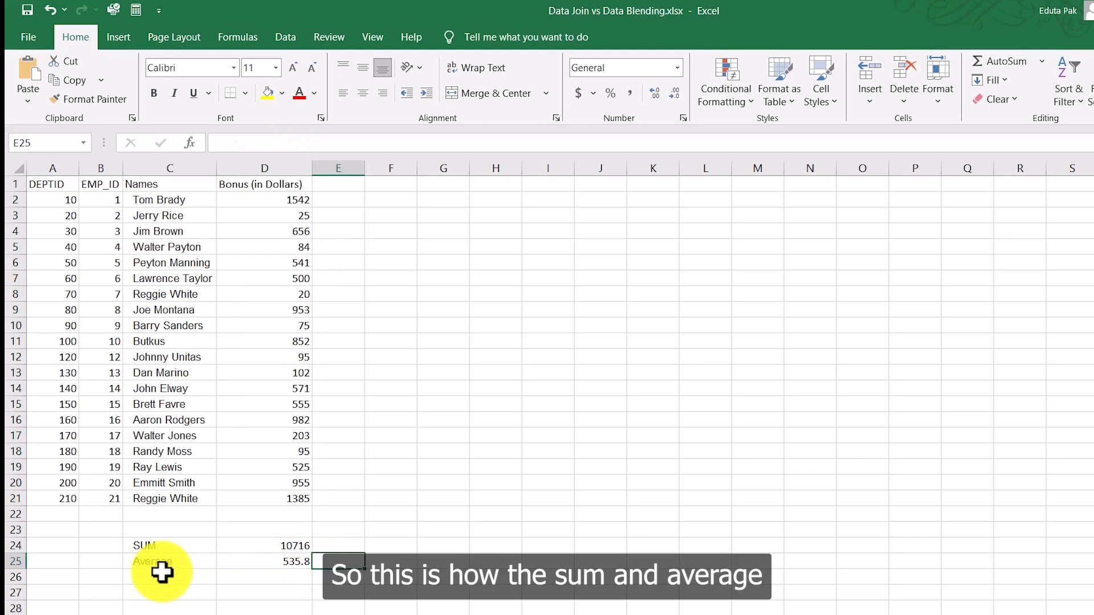
pyautogui.click(150, 543)
pyautogui.click(161, 561)
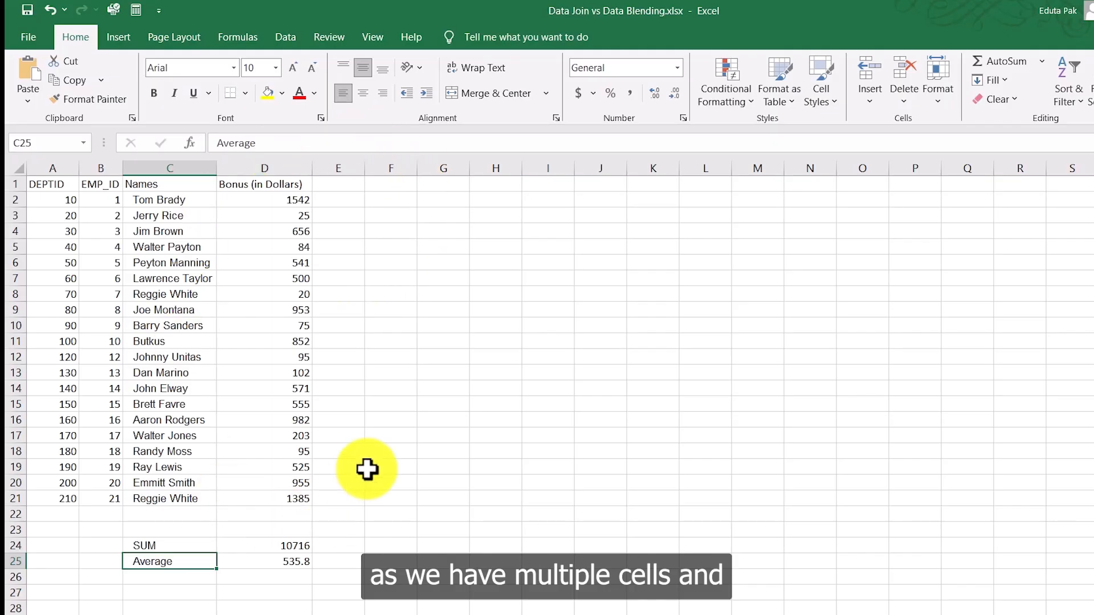
pyautogui.click(324, 216)
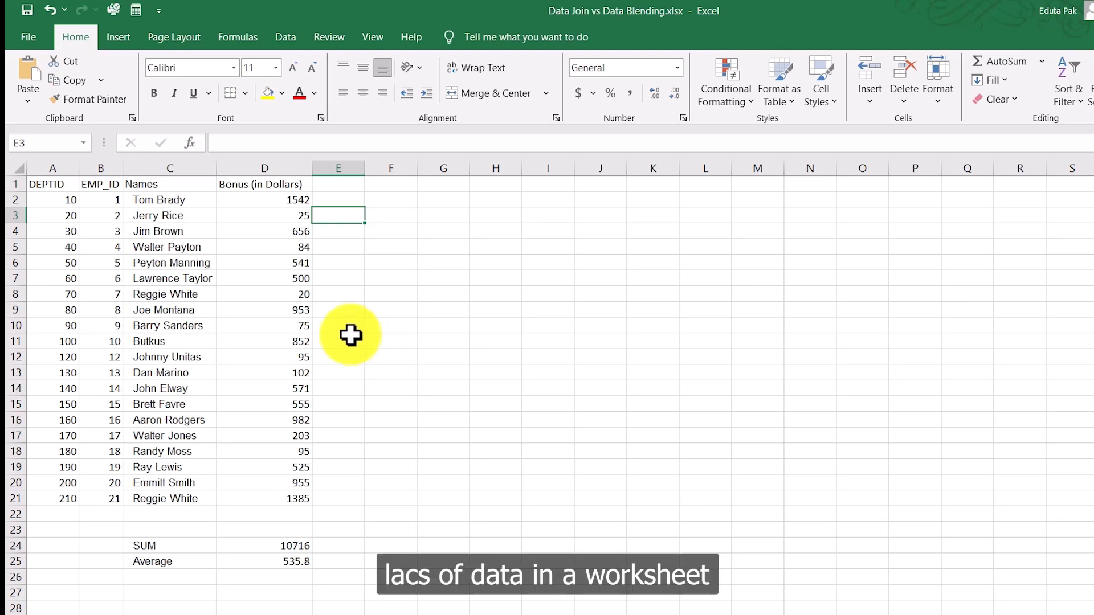
pyautogui.click(387, 373)
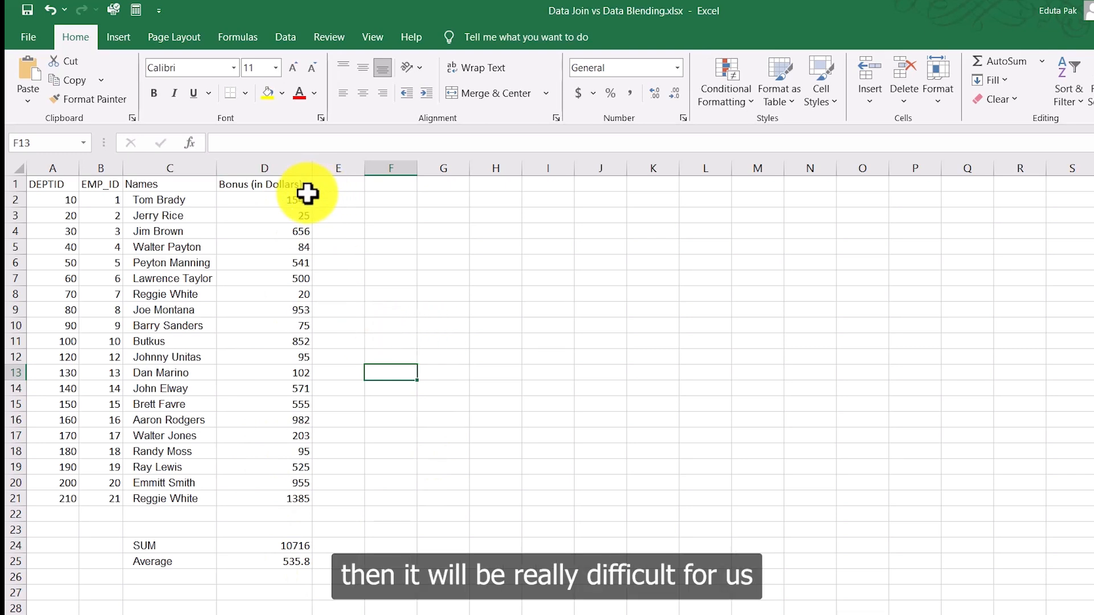
pyautogui.moveTo(308, 197); pyautogui.dragTo(307, 499)
pyautogui.click(399, 435)
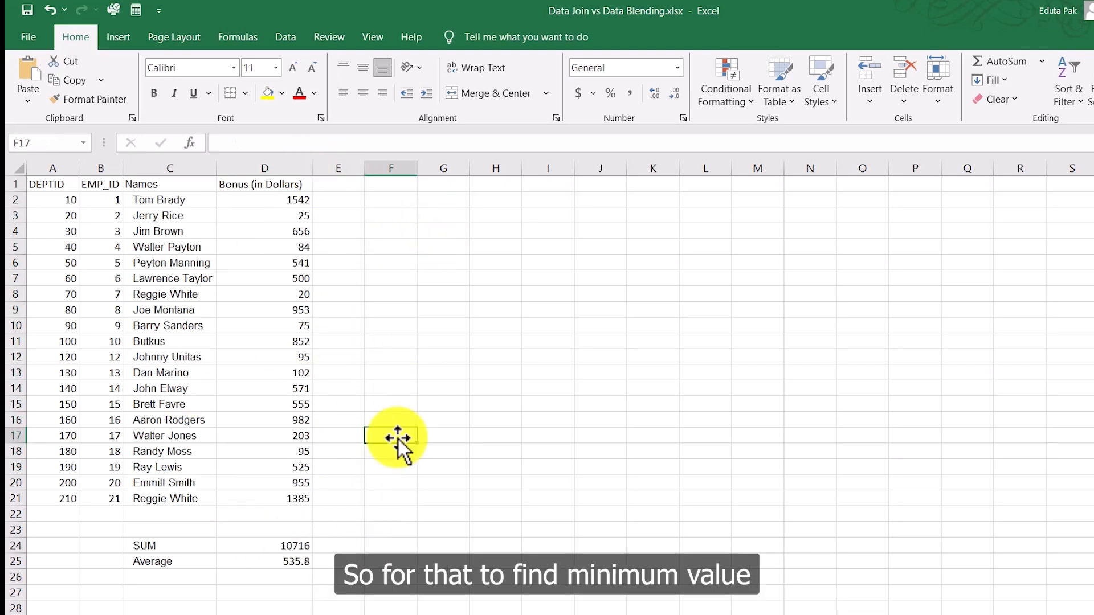
pyautogui.click(167, 577)
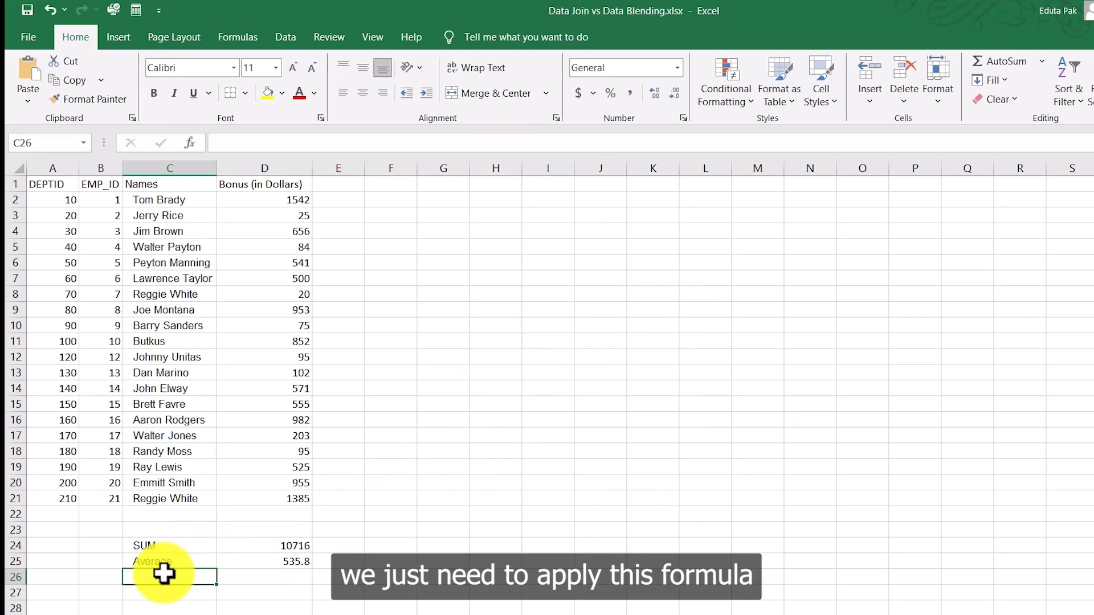
# Step: Type the label 'MIN Function' into C26 and move to D26
pyautogui.write('Mi')
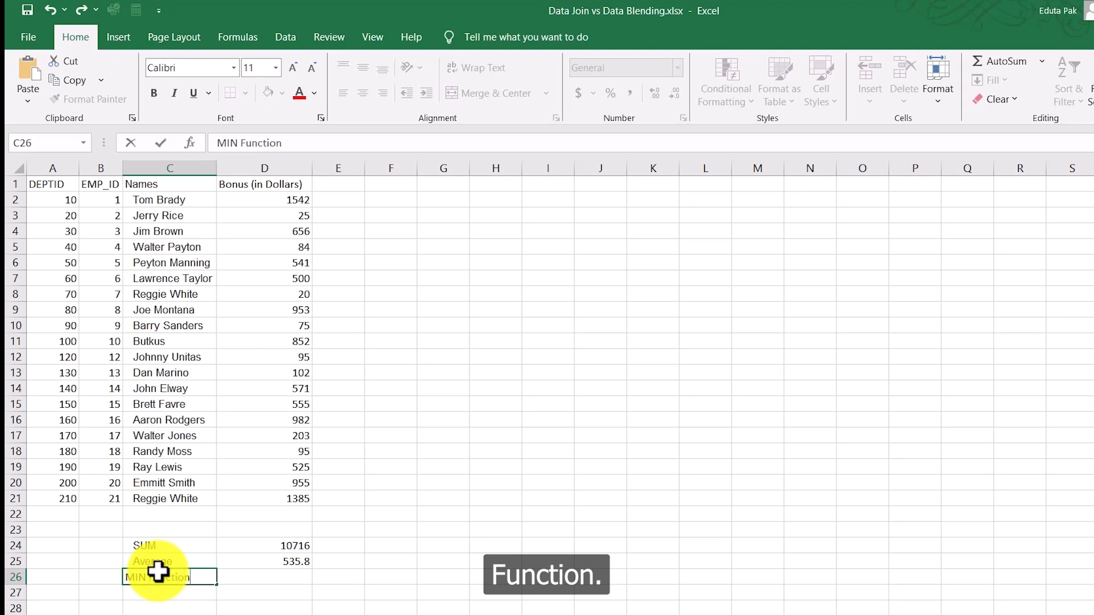
pyautogui.click(232, 578)
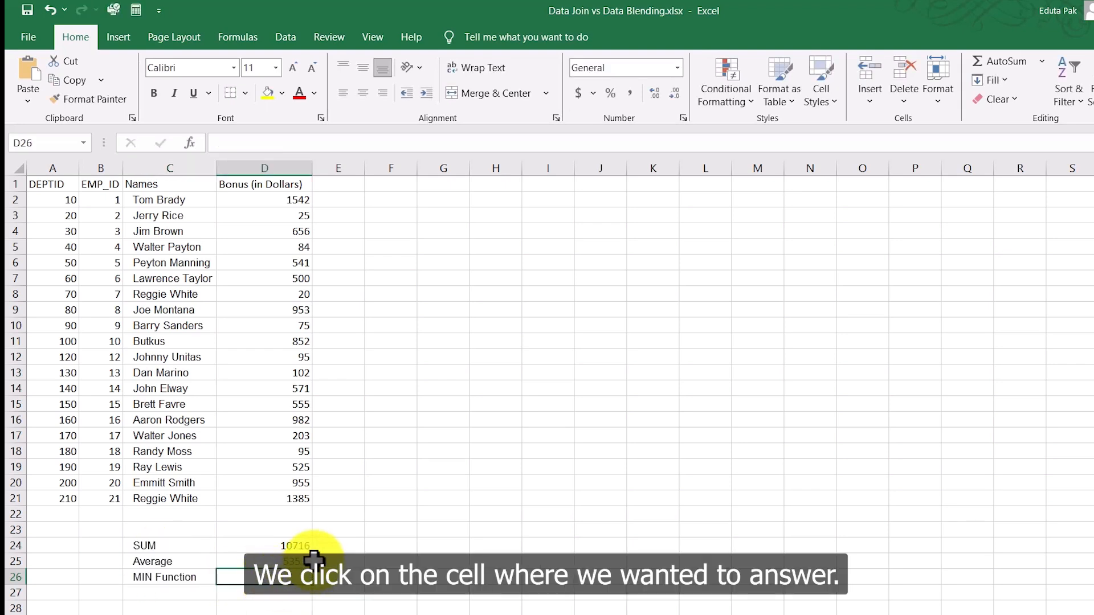
# Step: Enter =MIN(D2:D21) in D26 to return the smallest bonus
pyautogui.click(259, 143)
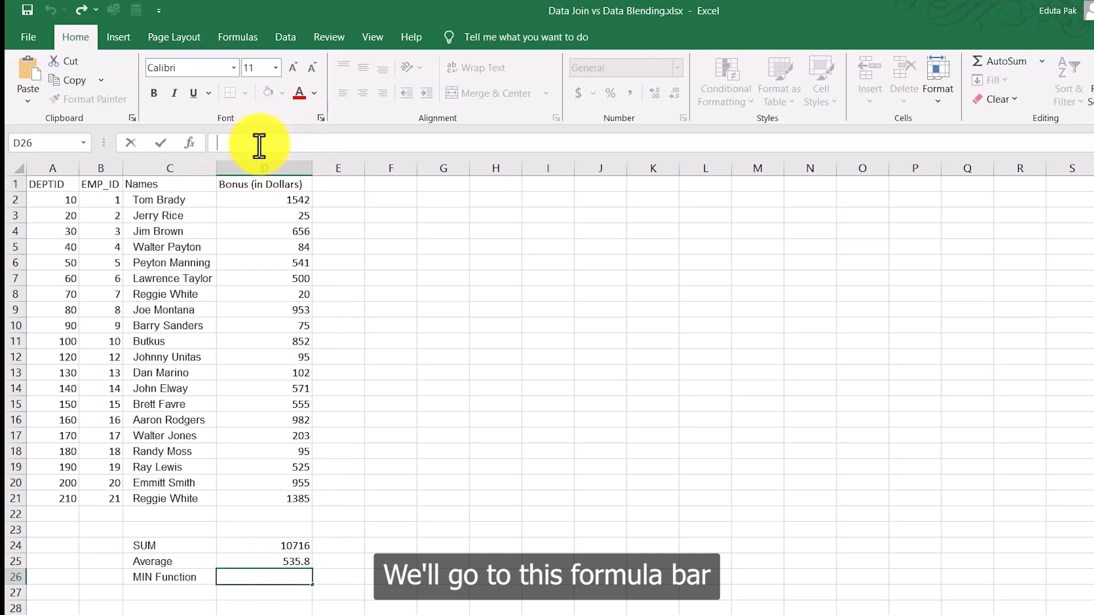
pyautogui.write('=')
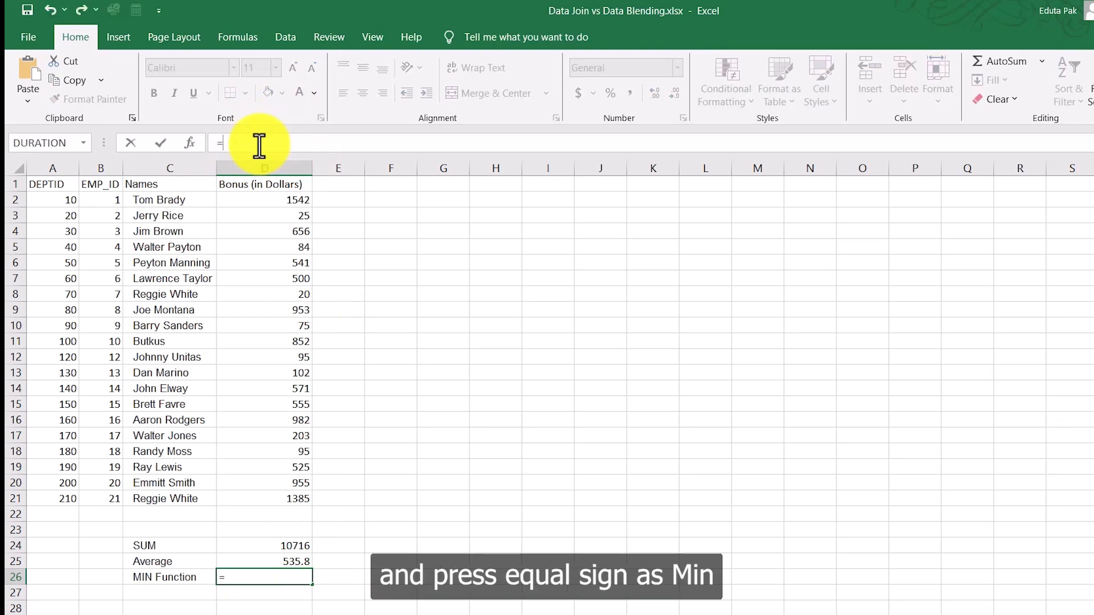
pyautogui.write('MIN')
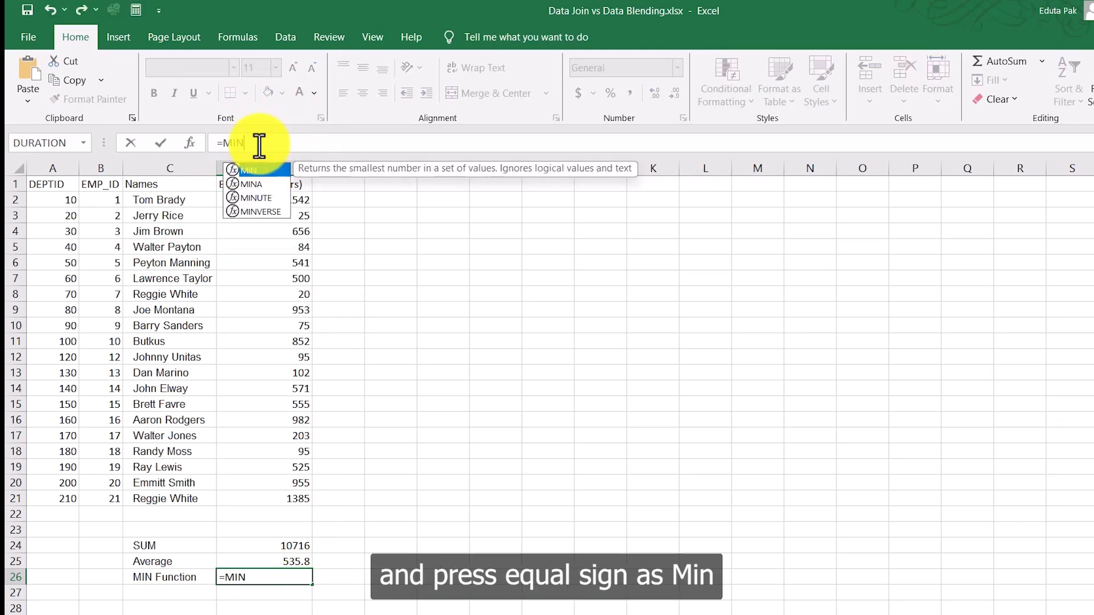
pyautogui.write('(')
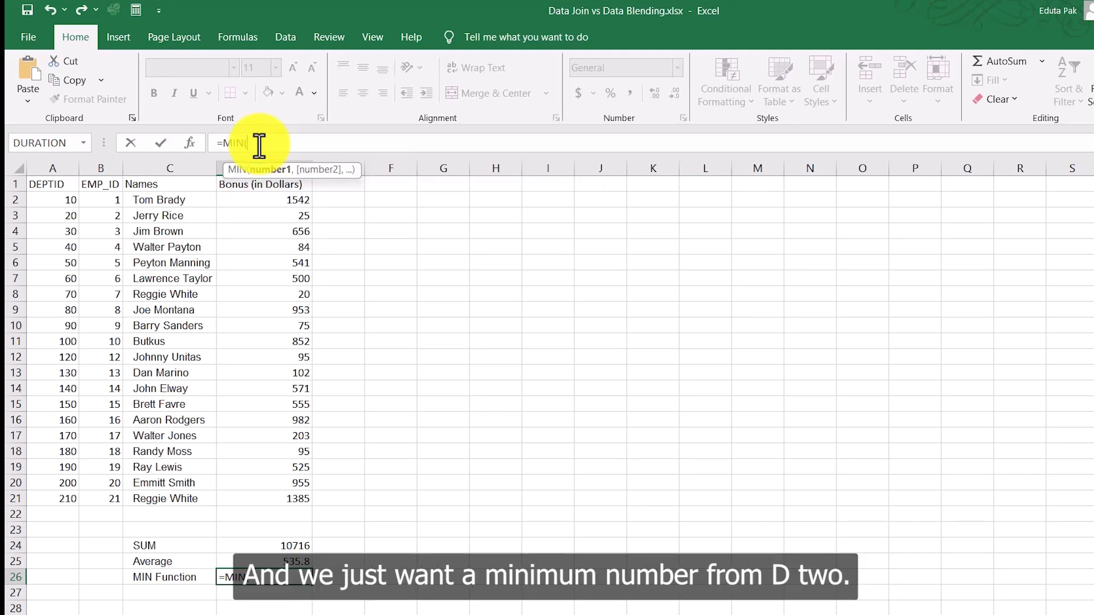
pyautogui.write('D2')
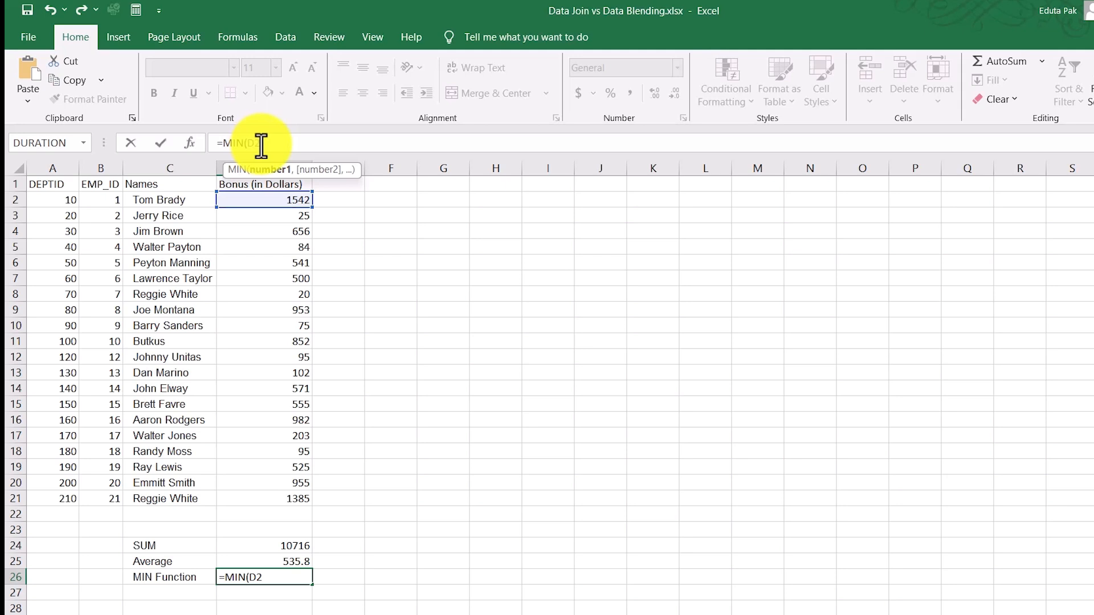
pyautogui.write(':')
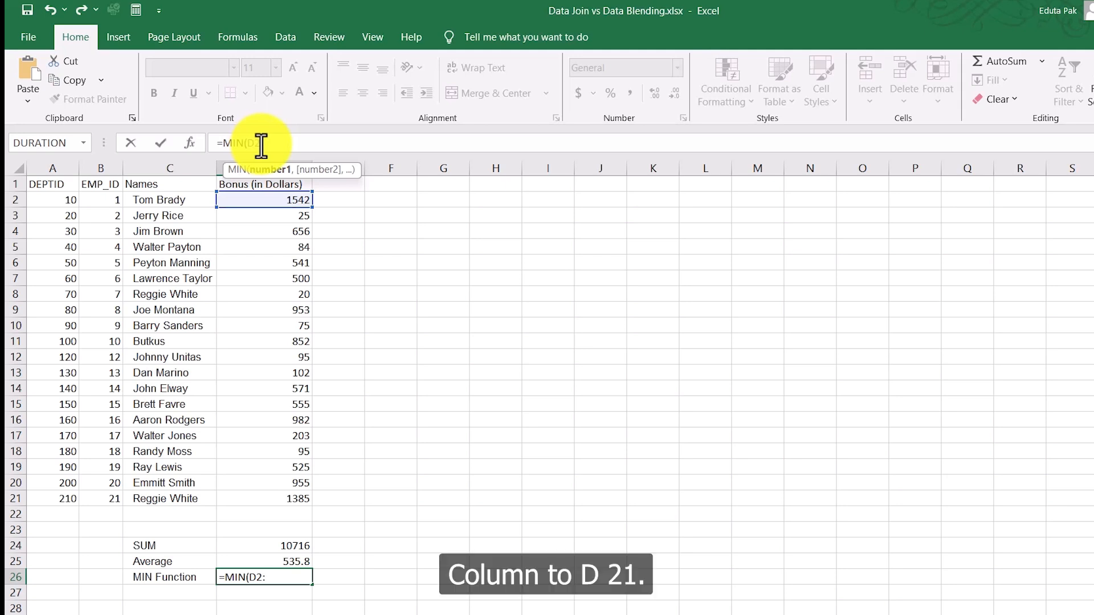
pyautogui.write('D21)')
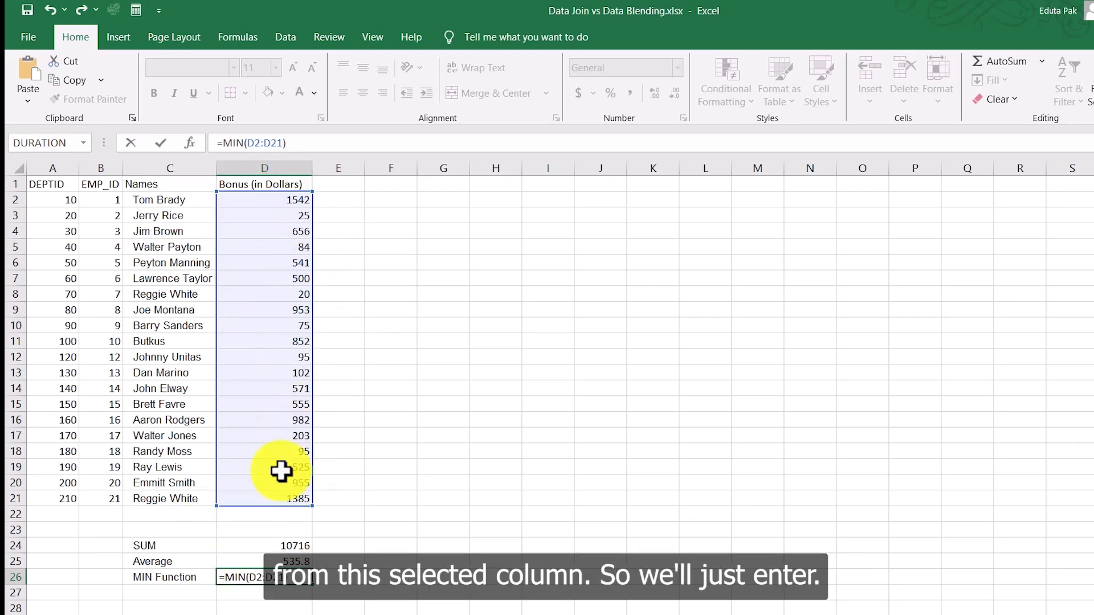
pyautogui.press('Return')
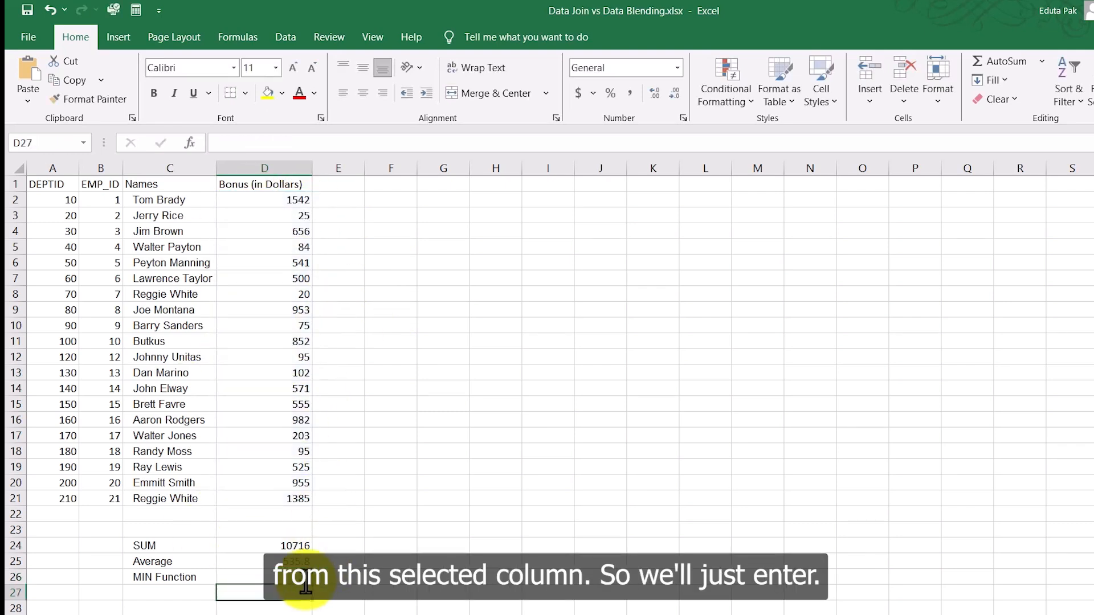
pyautogui.click(302, 577)
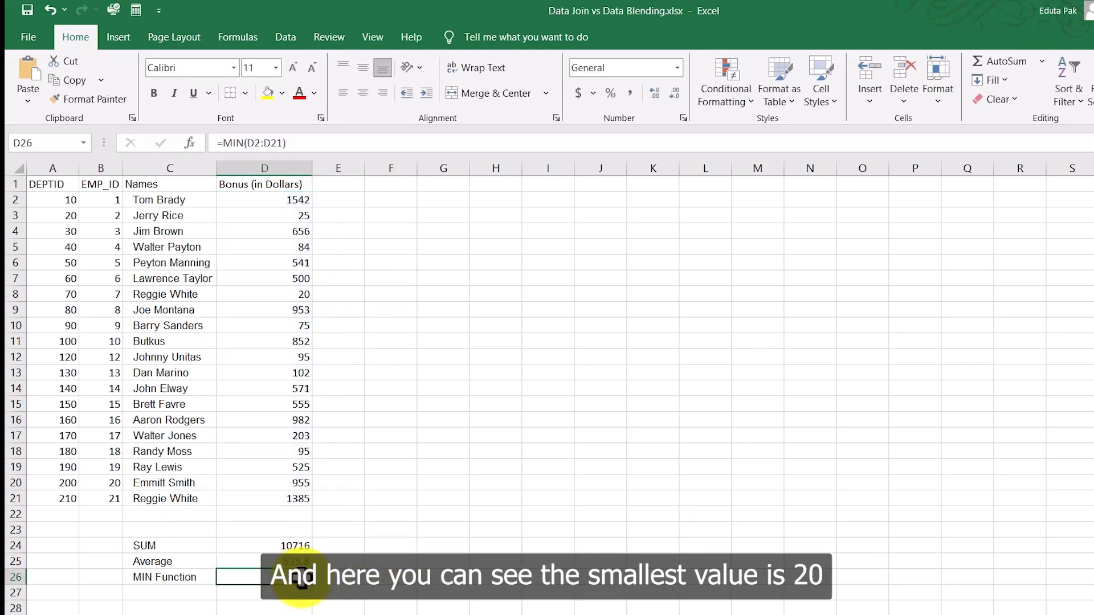
pyautogui.click(309, 292)
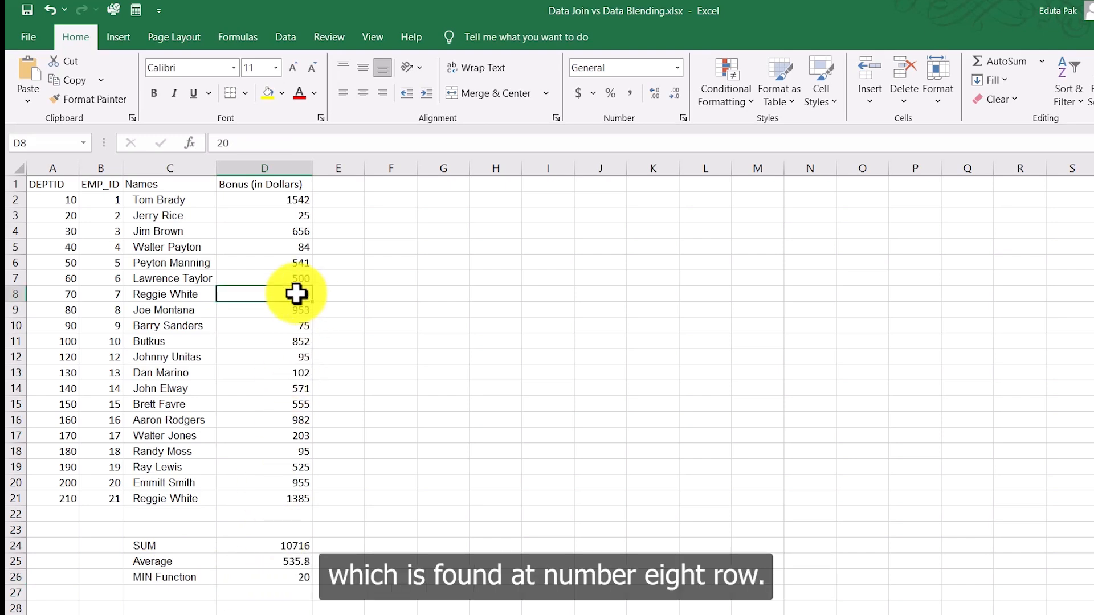
pyautogui.click(13, 295)
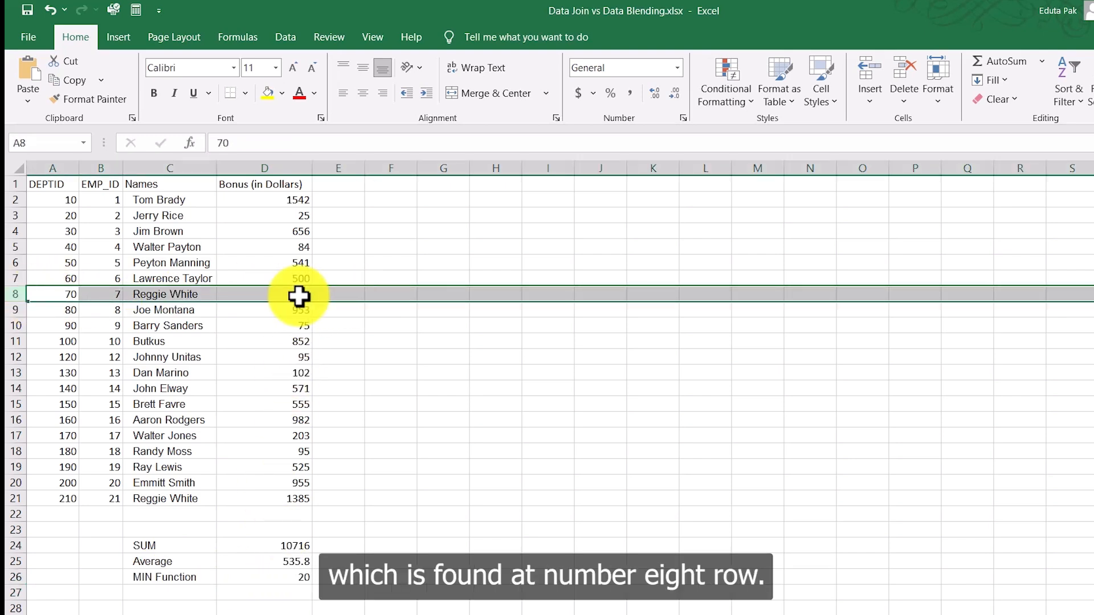
pyautogui.click(290, 578)
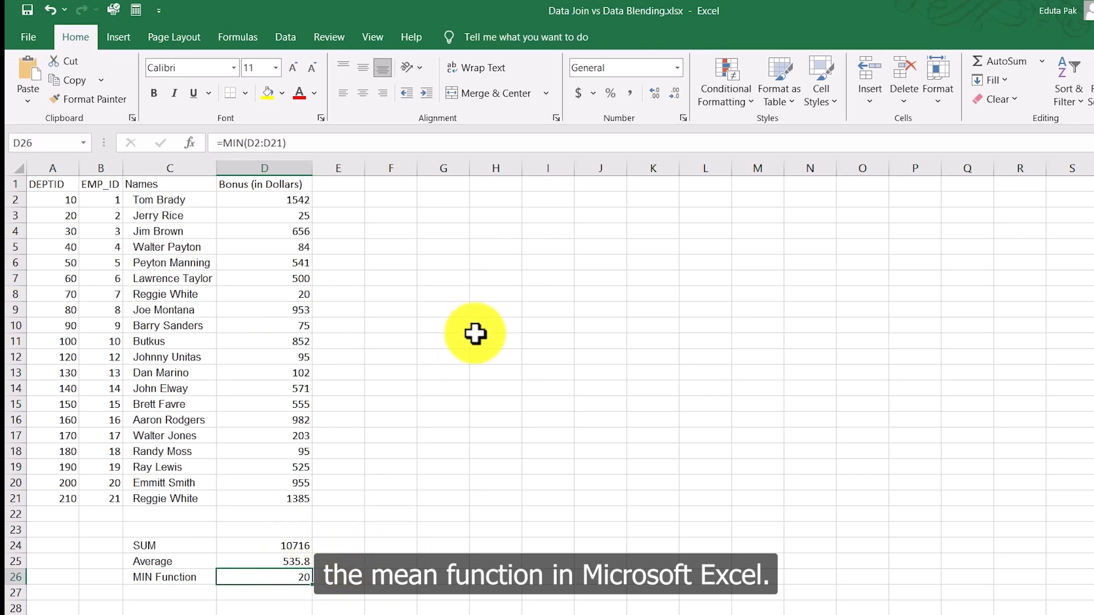
pyautogui.scroll(-1, 475, 335)
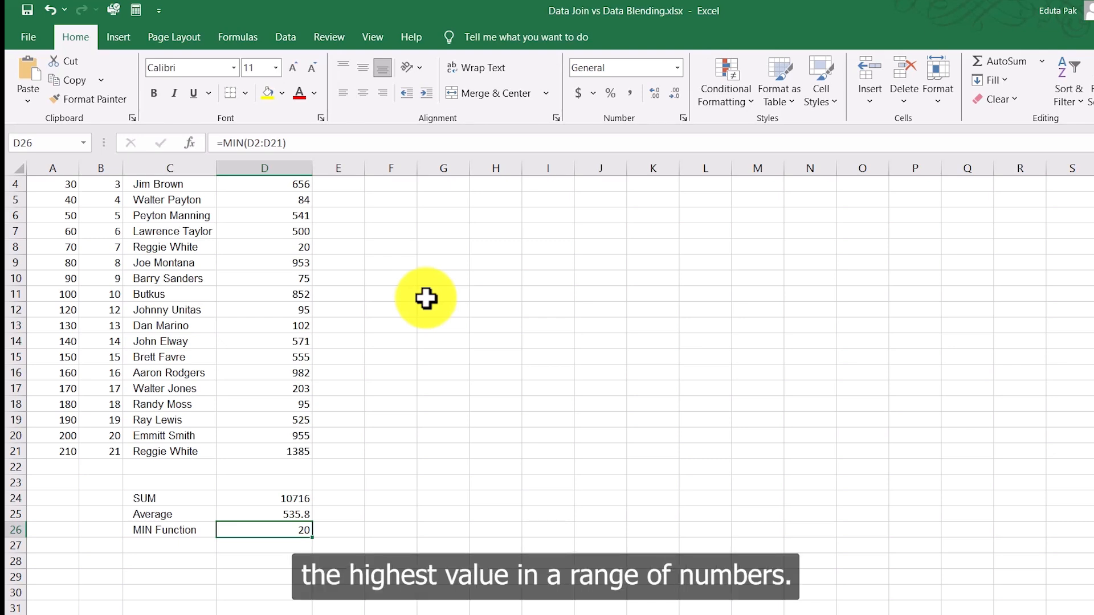
pyautogui.moveTo(303, 191); pyautogui.dragTo(293, 420)
pyautogui.scroll(1, 380, 376)
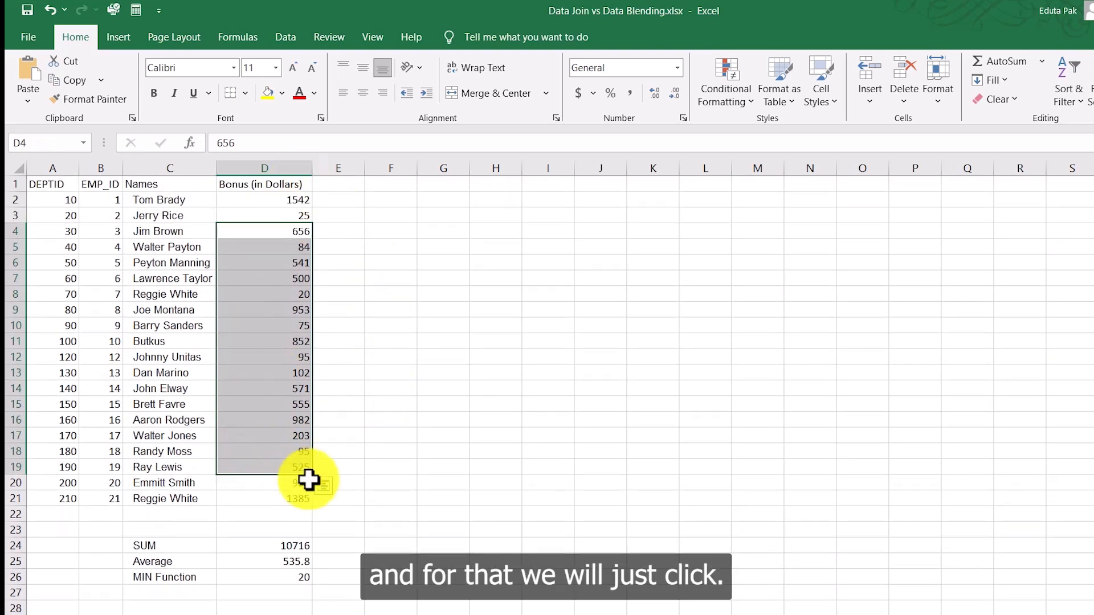
pyautogui.scroll(-2, 342, 490)
pyautogui.click(163, 499)
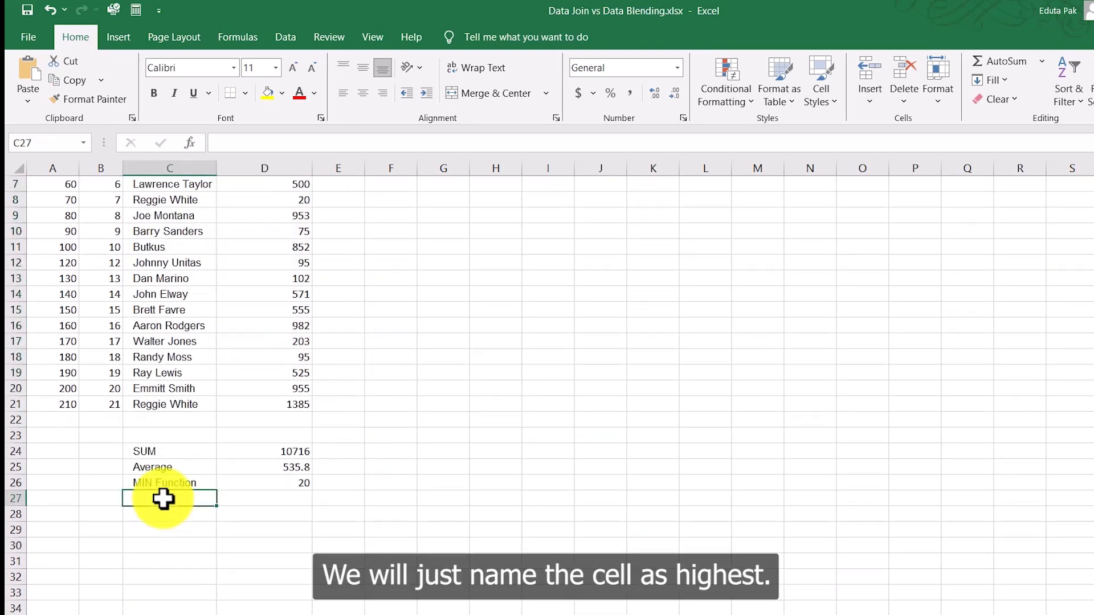
# Step: Type the label 'MAX Function' into C27, fixing the stray letters along the way
pyautogui.write('H')
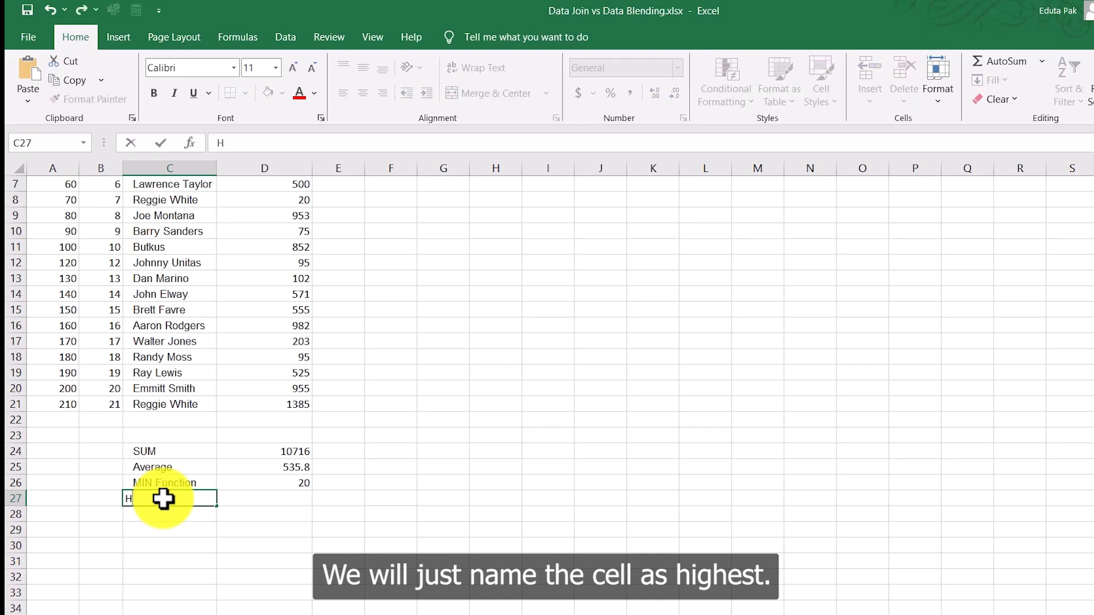
pyautogui.hotkey('ctrl', 'd')
pyautogui.write('Ma')
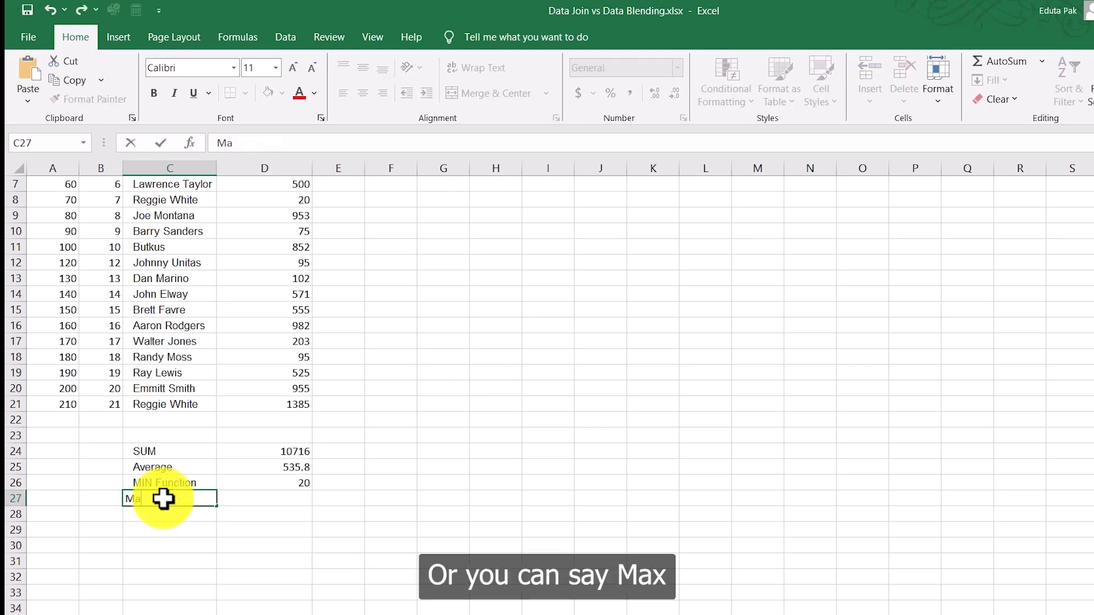
pyautogui.press('BackSpace')
pyautogui.write('AX Function')
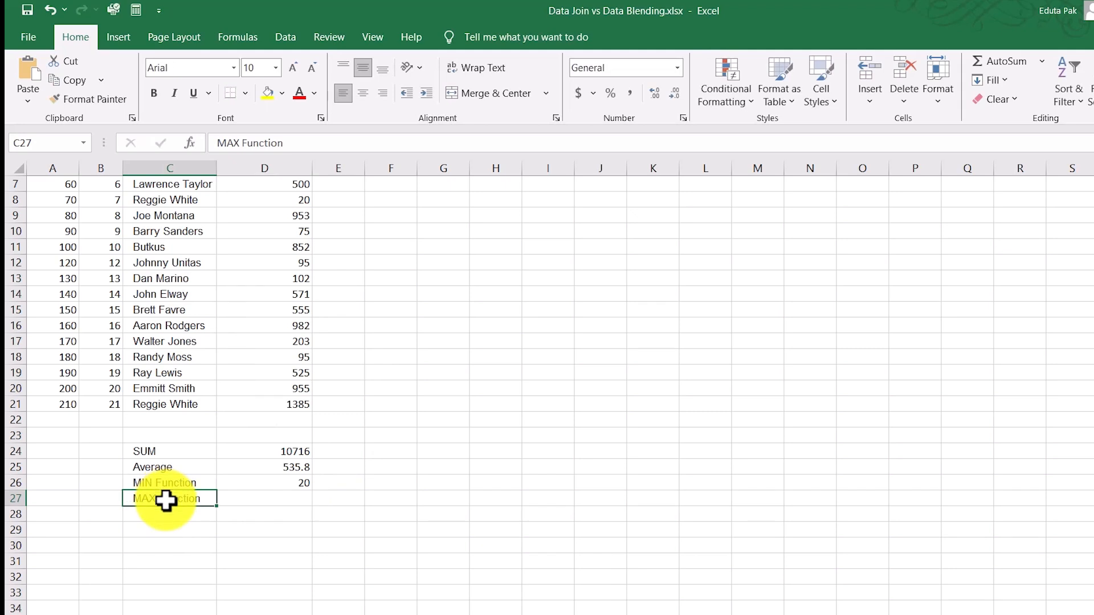
pyautogui.click(293, 495)
pyautogui.scroll(2, 302, 188)
pyautogui.scroll(-2, 262, 435)
pyautogui.scroll(2, 294, 396)
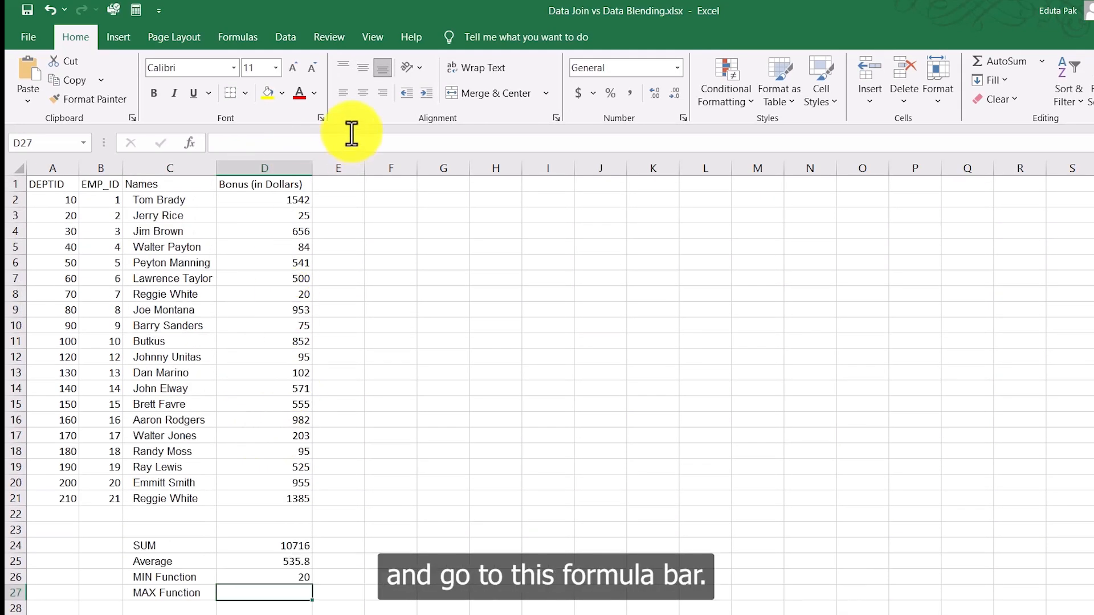
# Step: Enter =MAX(D2:D21) in D27 to show the largest bonus, 1542
pyautogui.click(291, 140)
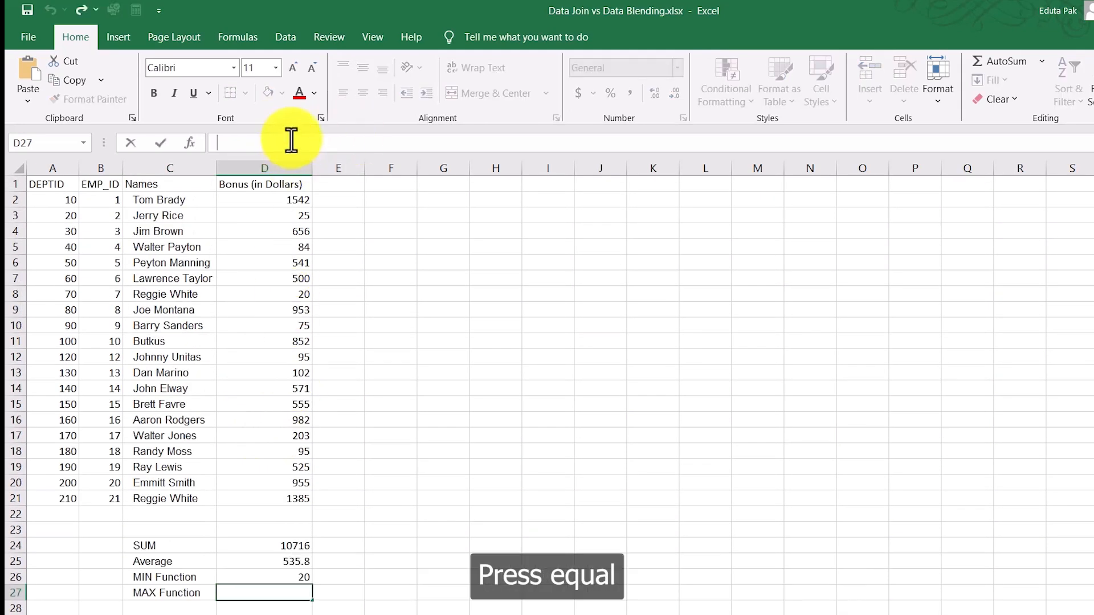
pyautogui.write('=')
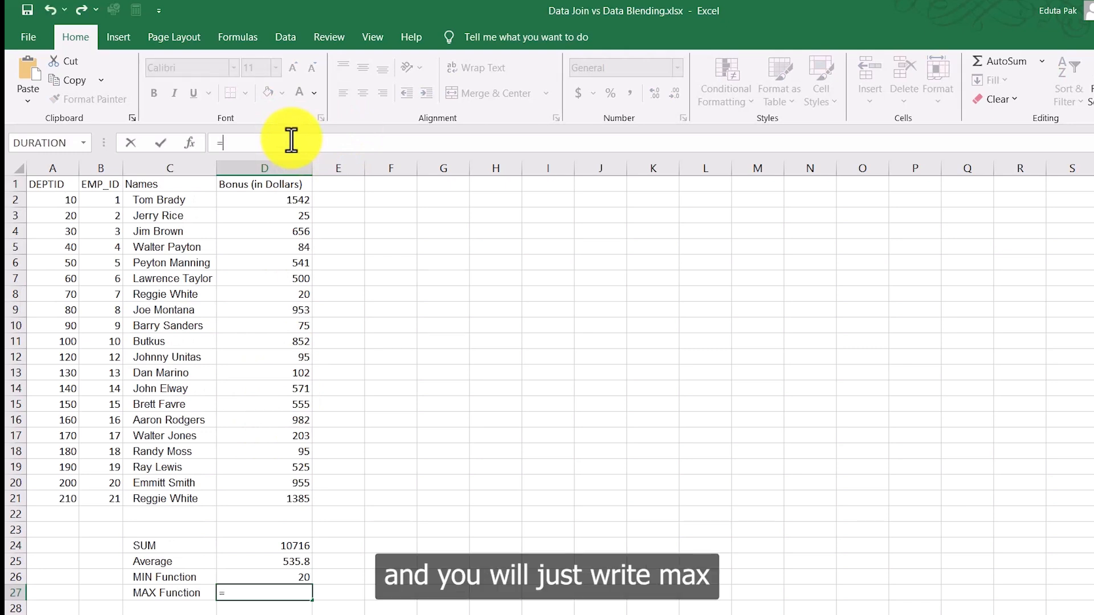
pyautogui.write('MAX')
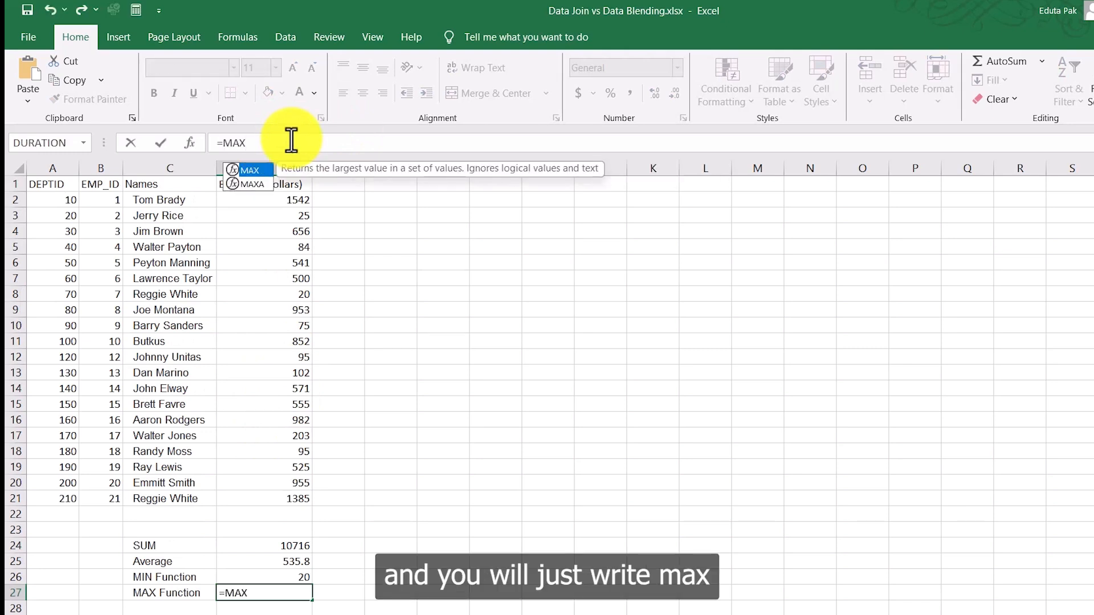
pyautogui.write('(')
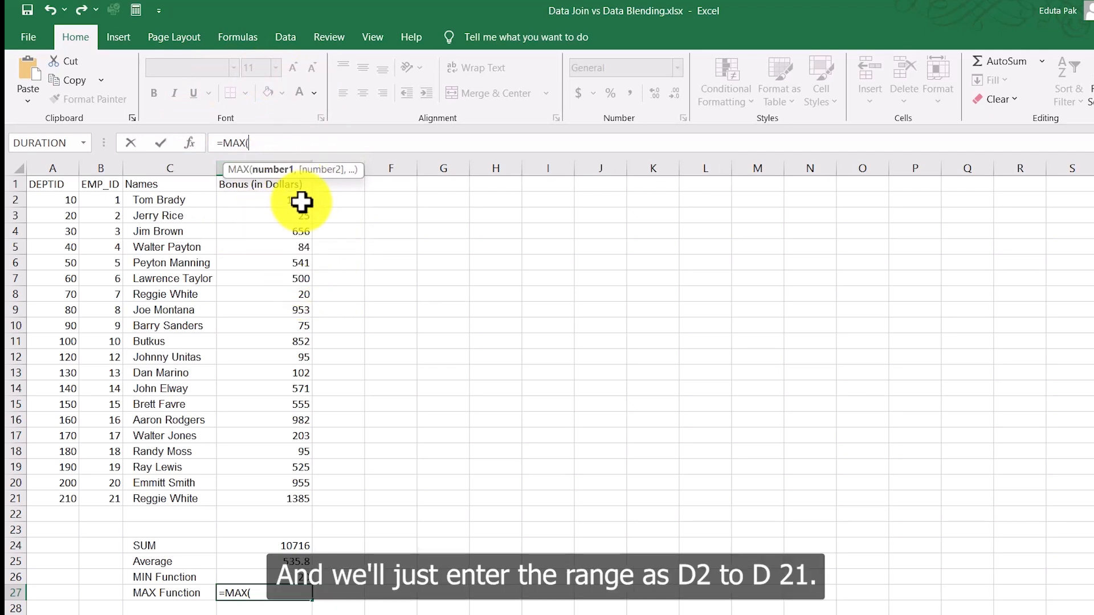
pyautogui.write('D2:D21')
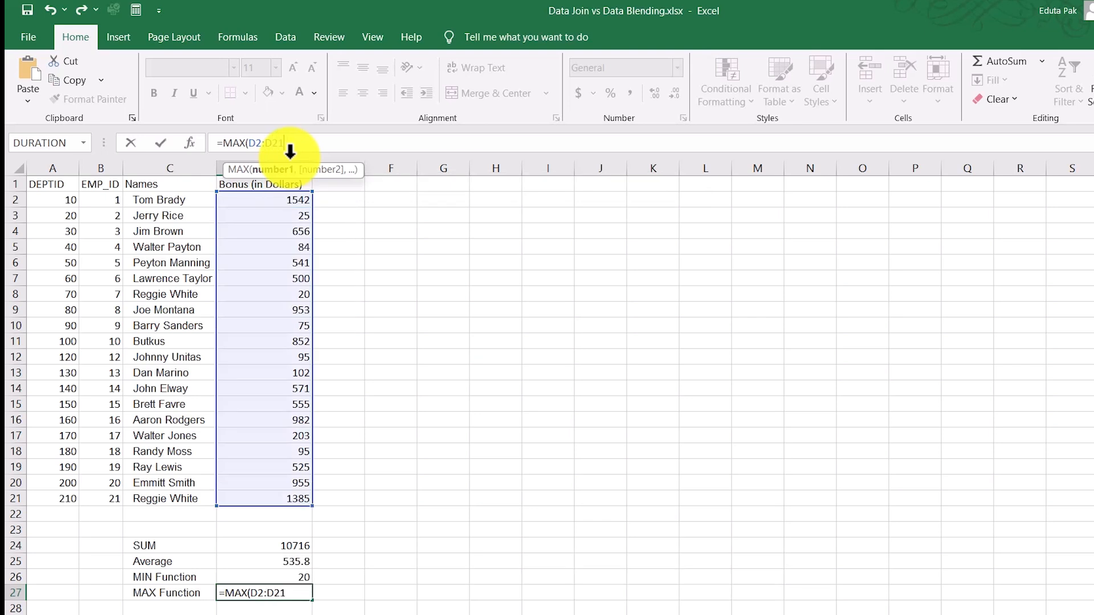
pyautogui.write(')')
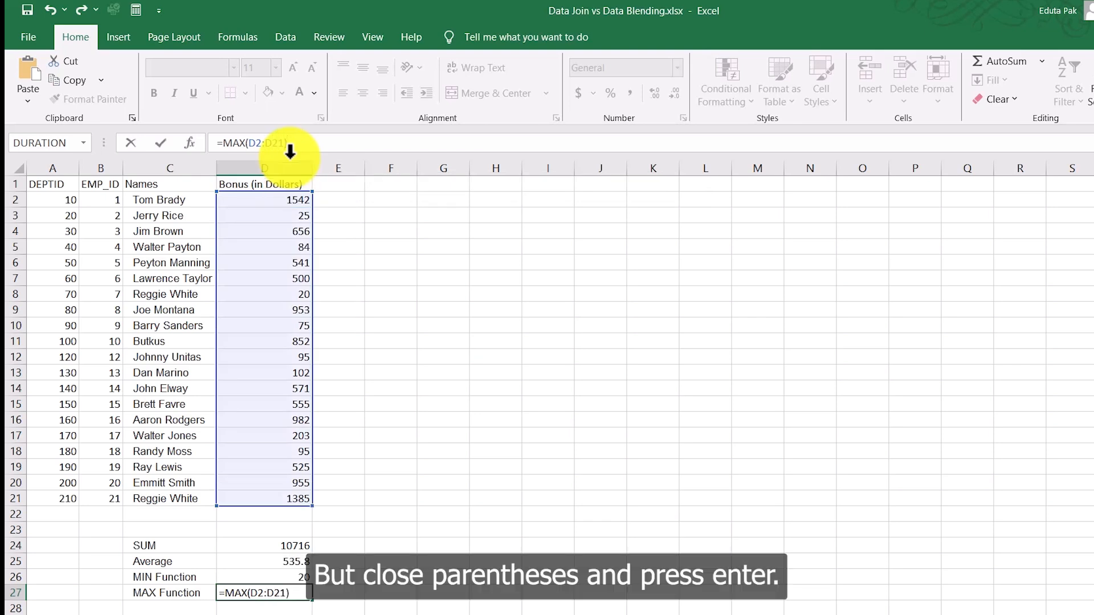
pyautogui.press('Return')
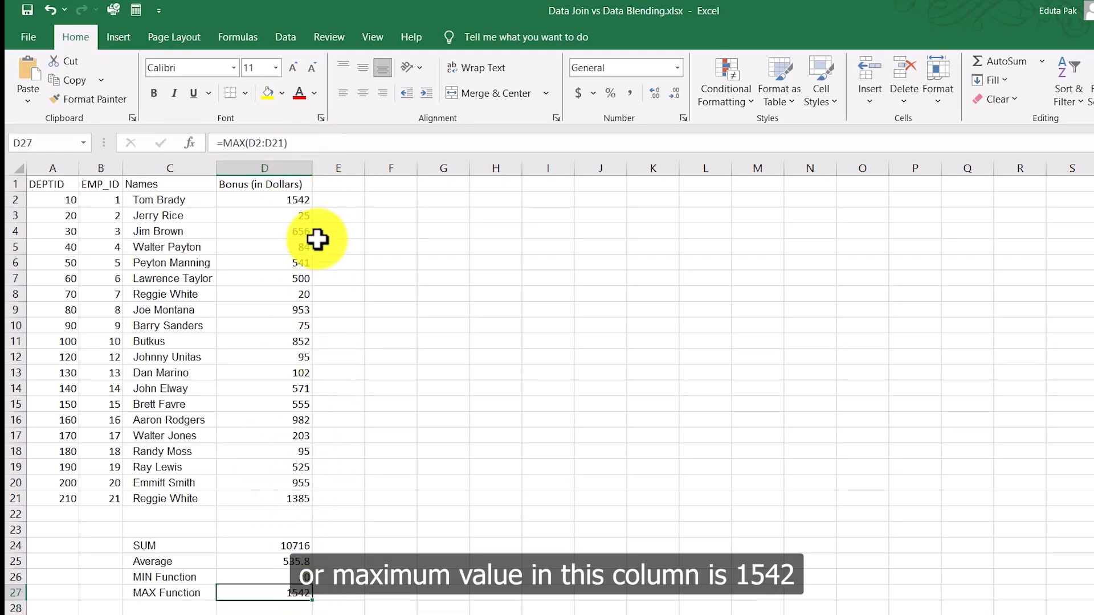
pyautogui.click(16, 200)
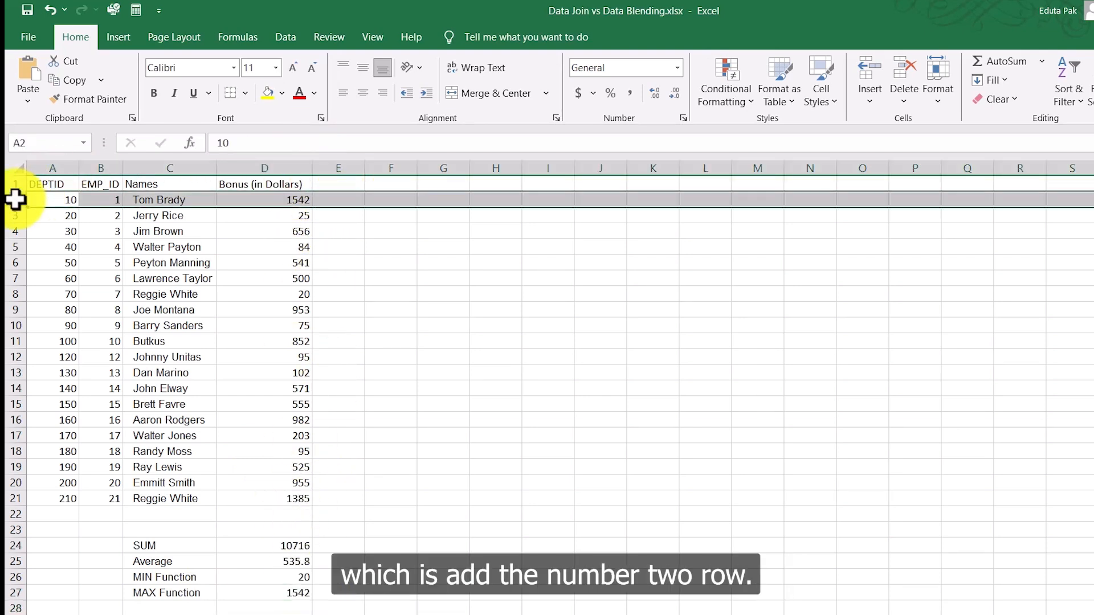
pyautogui.click(436, 261)
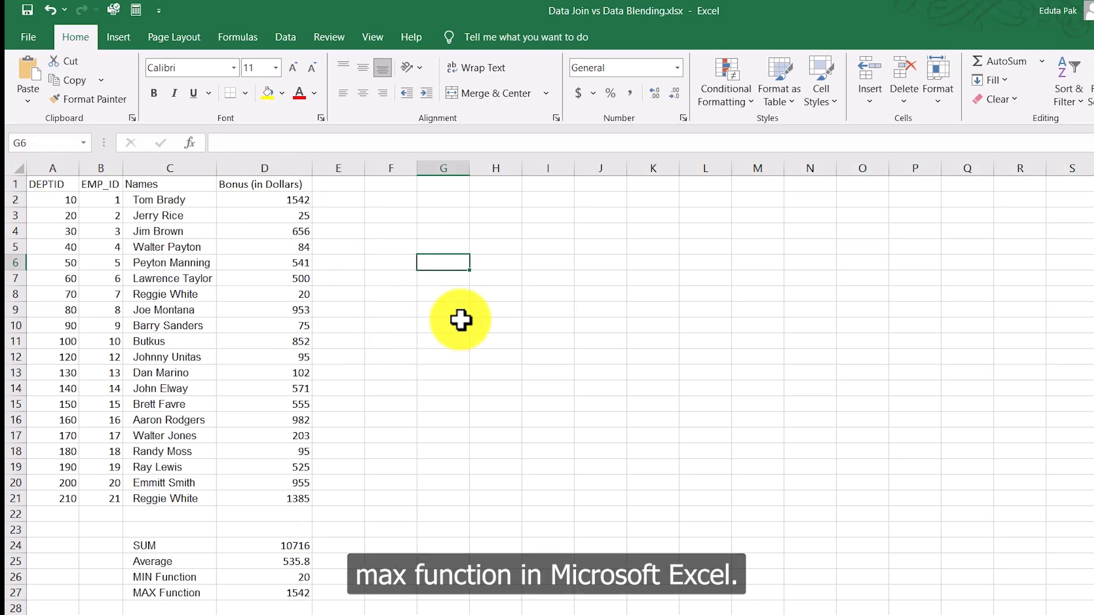